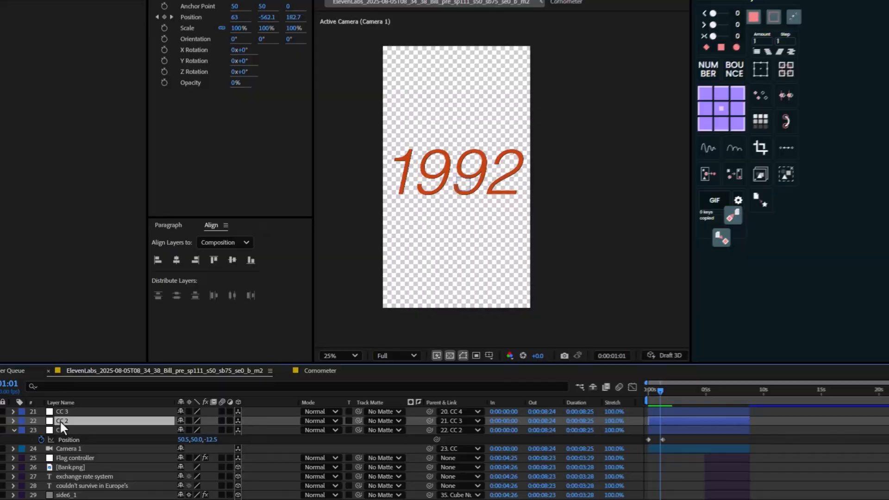
# Solo Shape Layer 1 and Shape Layer 2 with the playhead at 0:00:01:23
pyautogui.moveTo(662, 391); pyautogui.dragTo(657, 395)
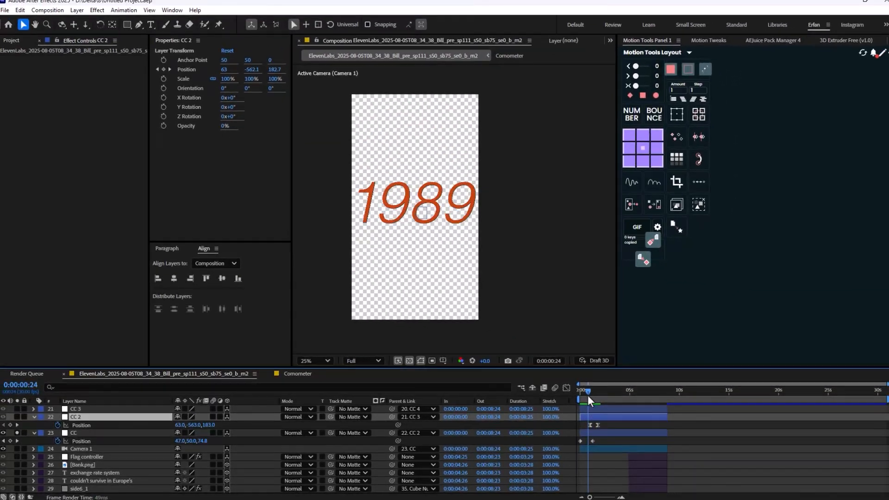
pyautogui.moveTo(588, 396); pyautogui.dragTo(592, 397)
pyautogui.scroll(-5, 77, 458)
pyautogui.click(89, 472)
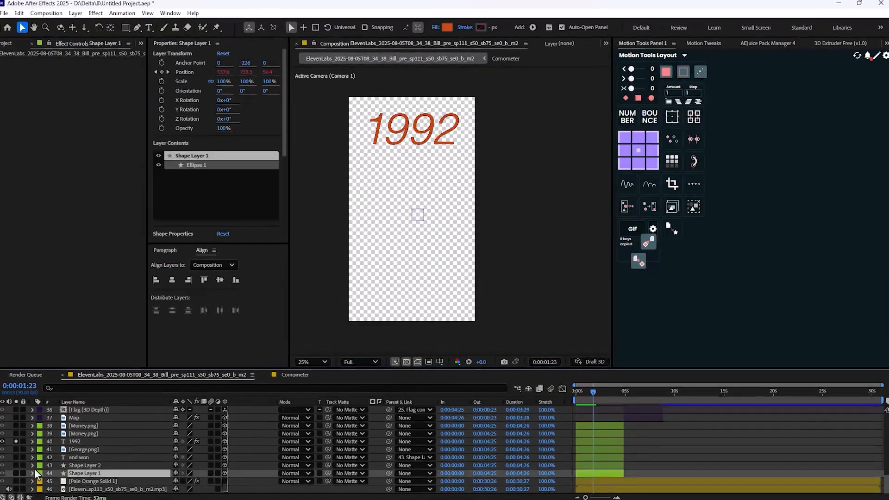
pyautogui.click(17, 472)
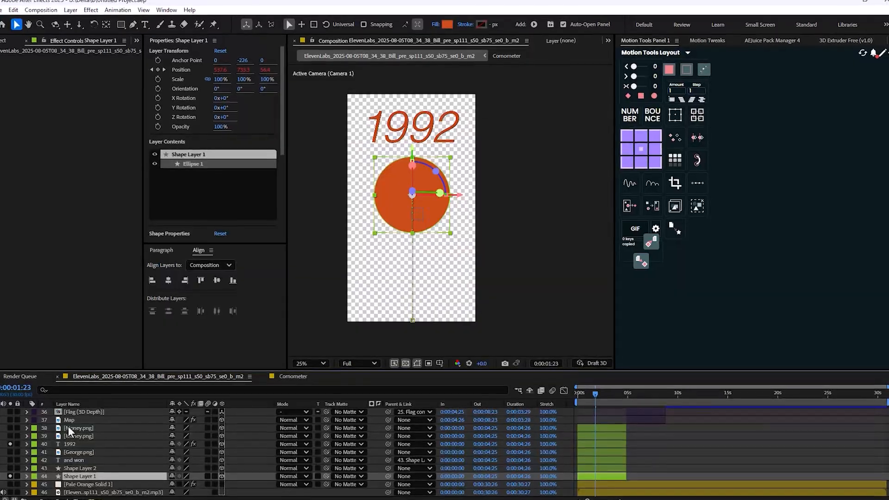
pyautogui.click(9, 468)
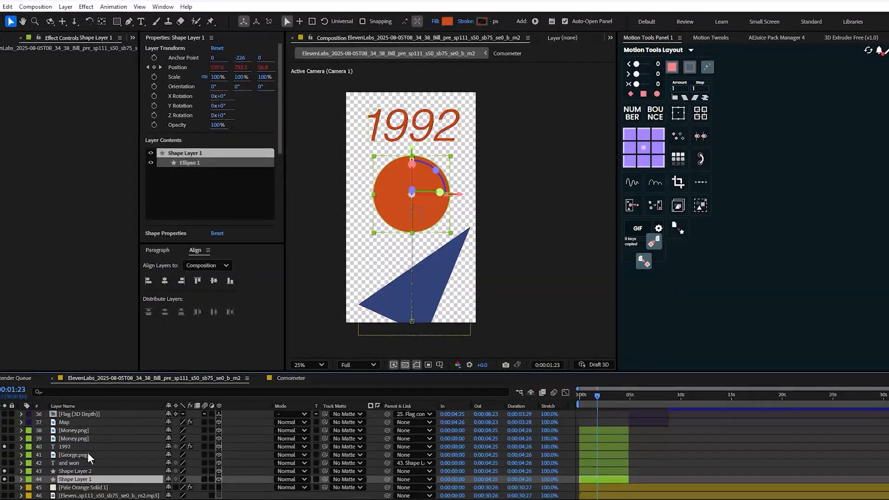
# Solo the "and won" text, George.png and Money.png layers alongside the shapes
pyautogui.click(58, 465)
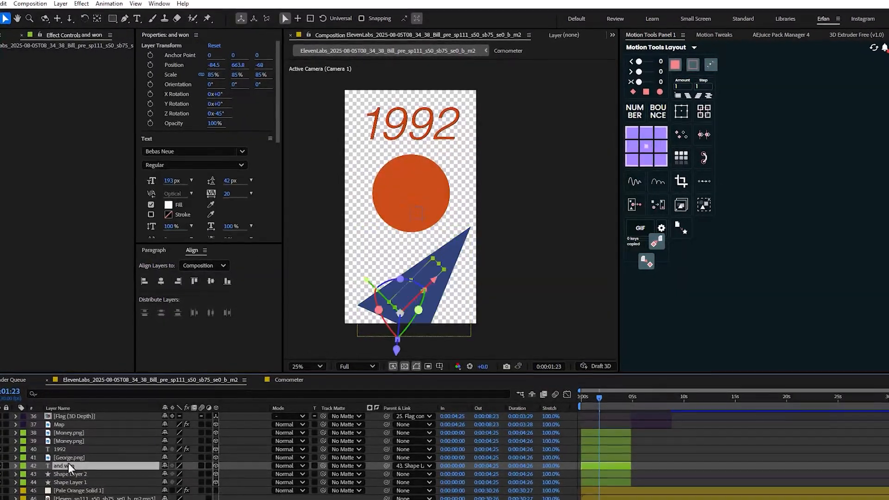
pyautogui.click(66, 457)
pyautogui.click(1, 458)
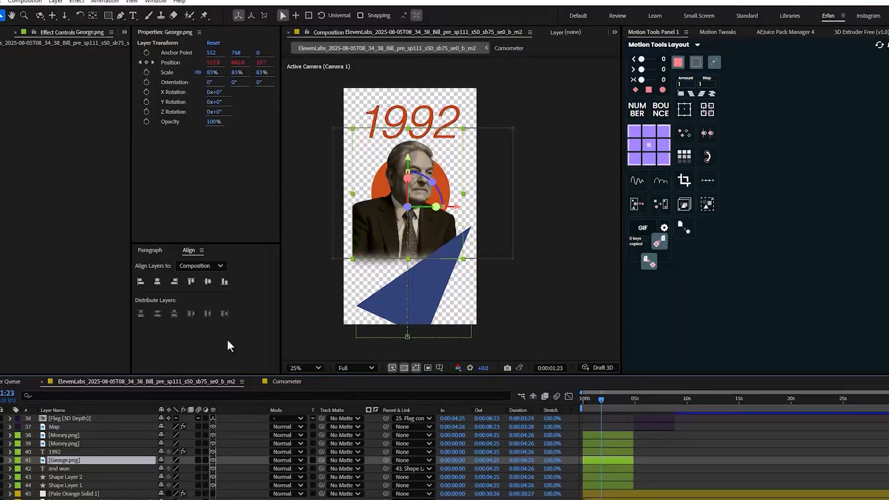
pyautogui.click(48, 443)
pyautogui.click(1, 444)
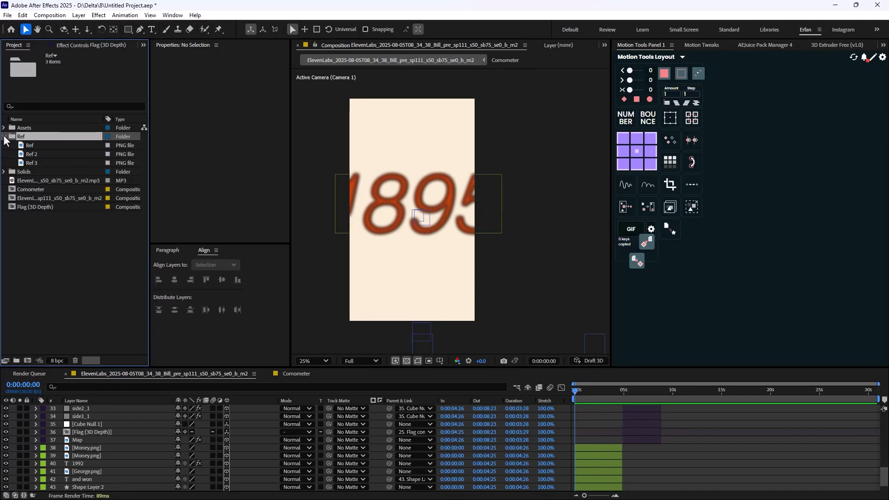
# Preview the Ref, Ref 2 and Ref 3 images from the Ref folder
pyautogui.doubleClick(33, 146)
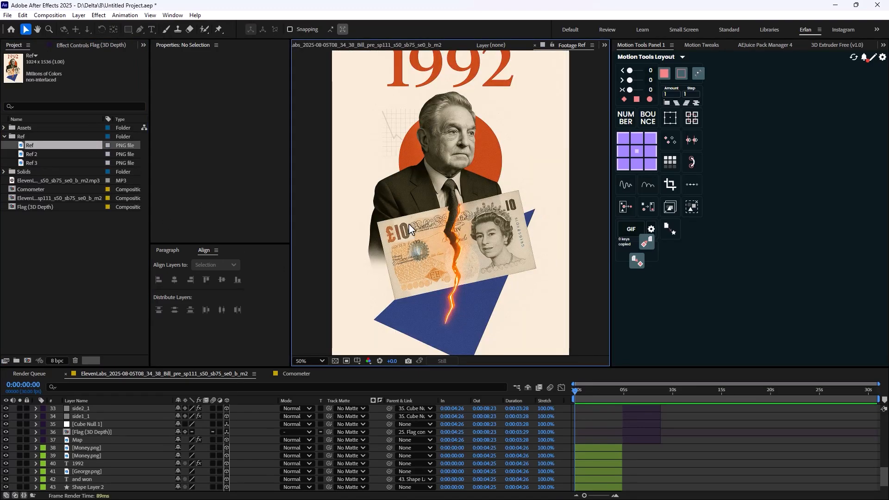
pyautogui.scroll(-2, 402, 146)
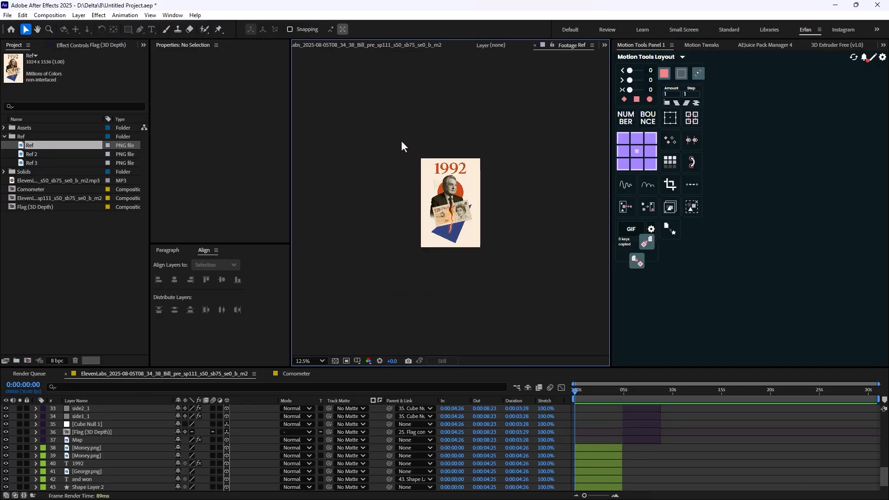
pyautogui.doubleClick(39, 154)
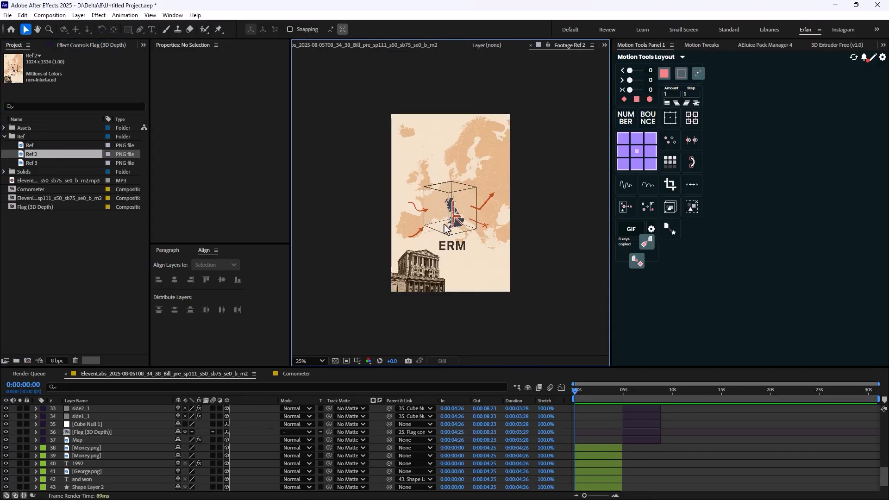
pyautogui.doubleClick(38, 162)
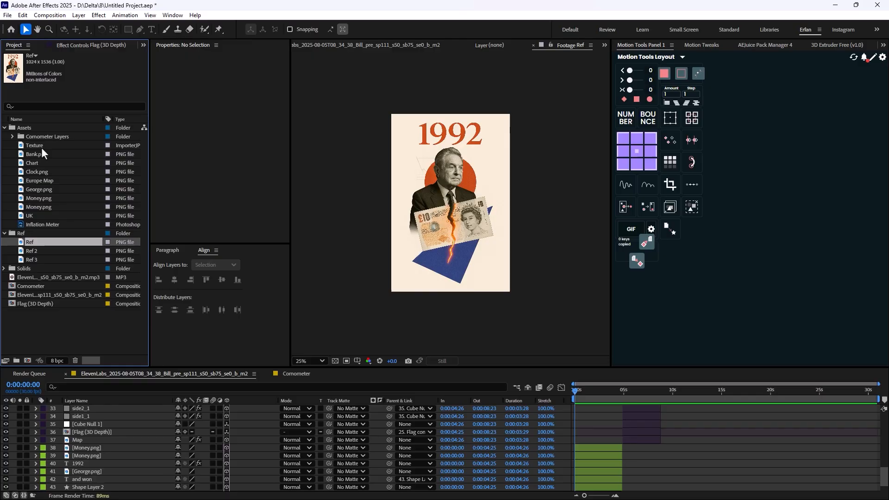
# Preview the Chart, Europe Map, George.png and Money.png images from the Assets folder
pyautogui.click(41, 152)
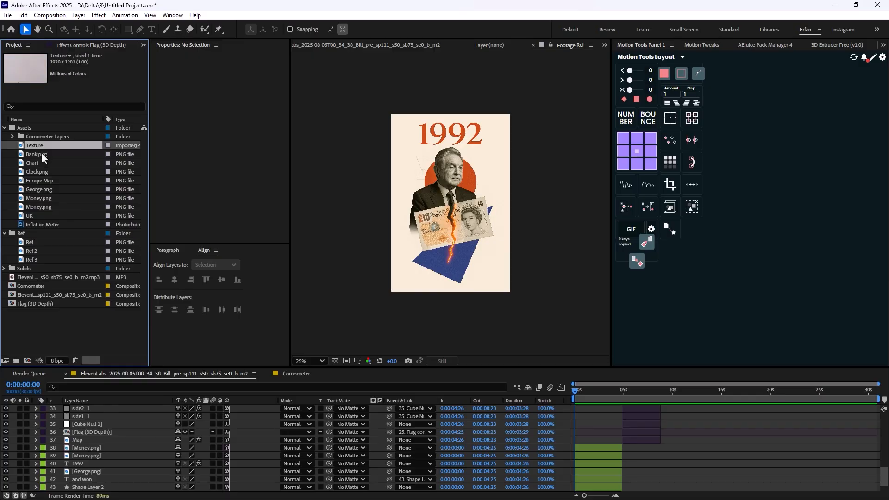
pyautogui.doubleClick(40, 161)
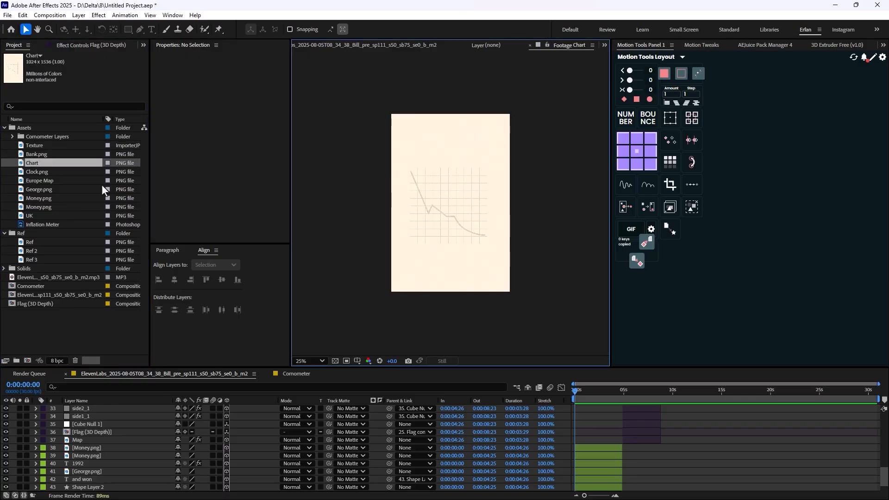
pyautogui.doubleClick(70, 180)
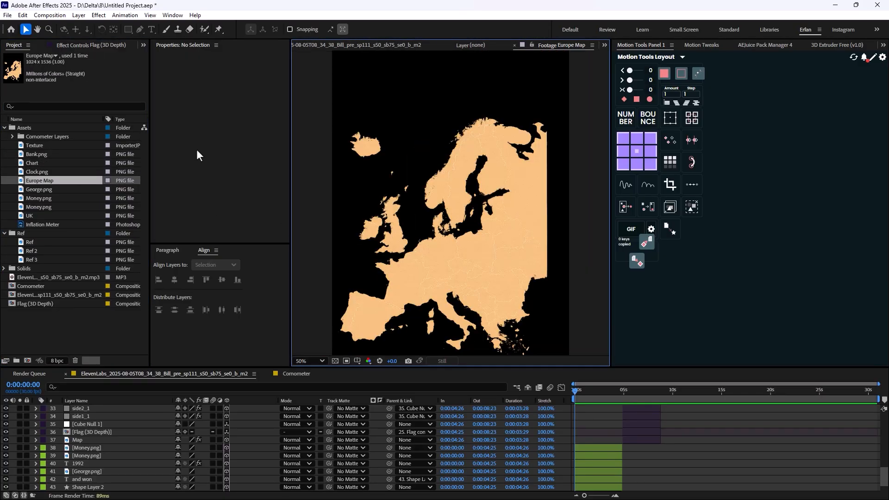
pyautogui.doubleClick(49, 190)
pyautogui.scroll(-2, 460, 223)
pyautogui.doubleClick(62, 200)
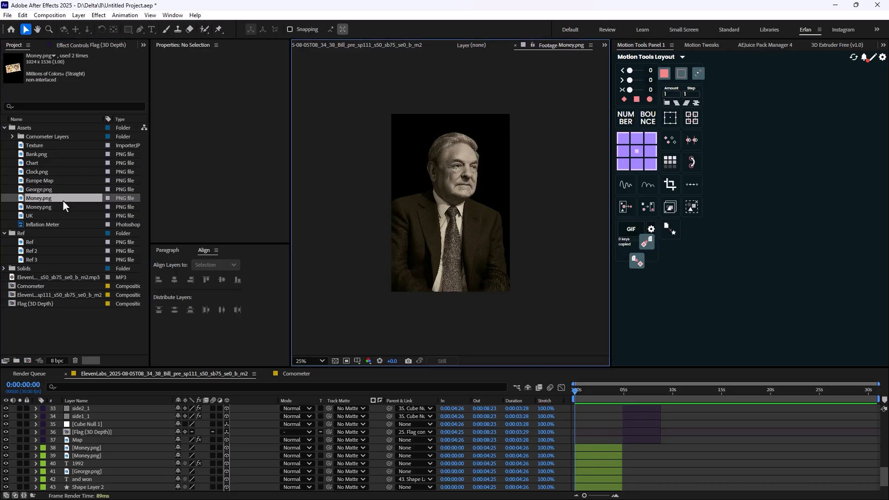
pyautogui.click(5, 128)
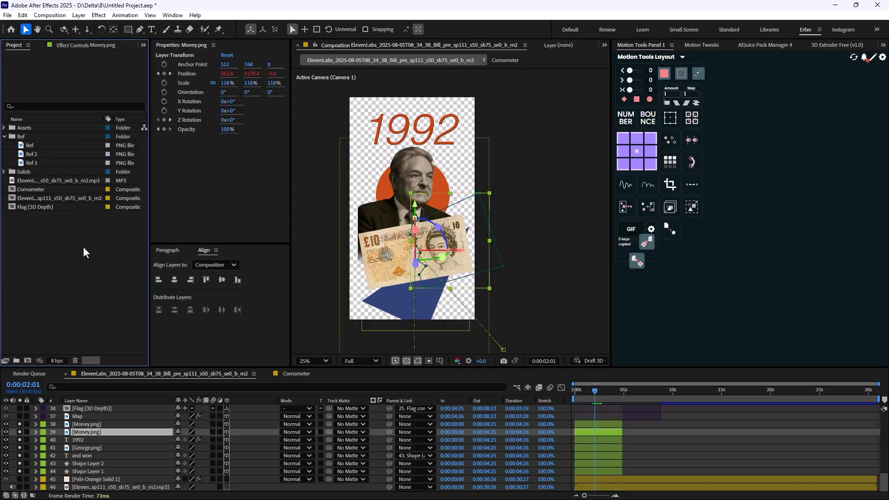
# Create a 1080x1920, 30 fps composition named Cutout and place the Money.png banknote in it
pyautogui.hotkey('ctrl', 'n')
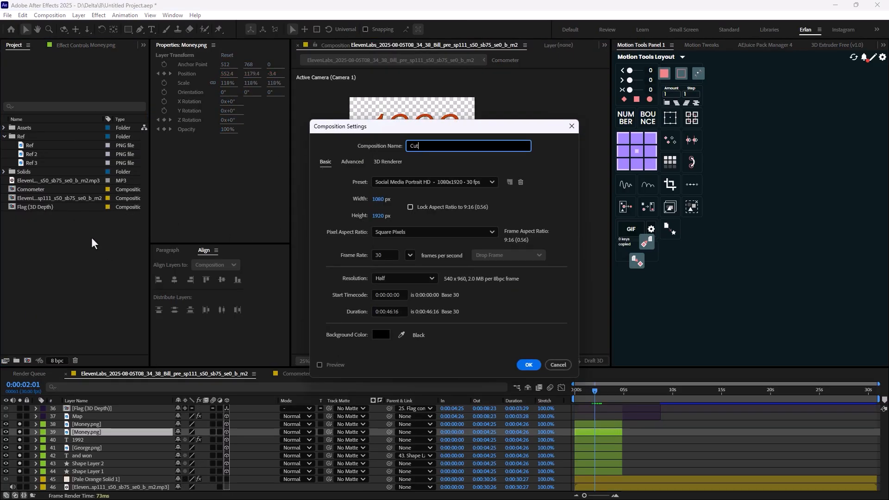
pyautogui.press('Return')
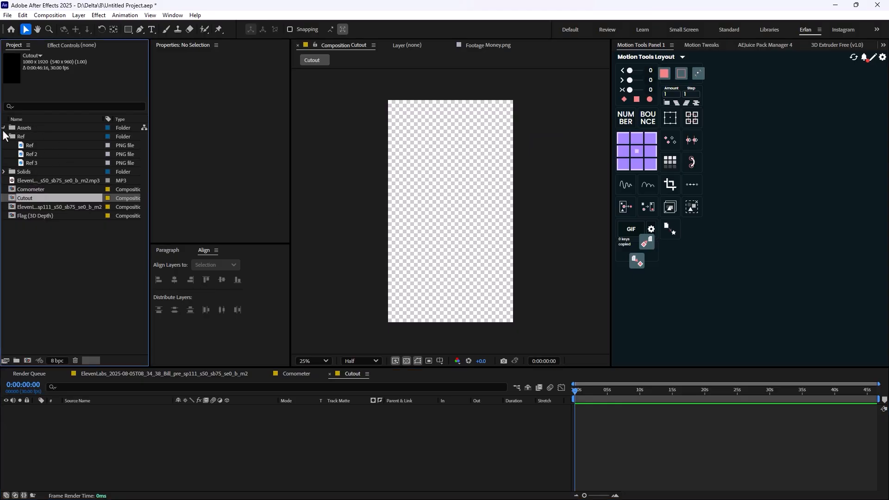
pyautogui.moveTo(37, 200); pyautogui.dragTo(57, 201)
# Straighten the banknote with a 10° rotation at about 514, 926 and set the preview resolution to Full
pyautogui.moveTo(432, 202); pyautogui.dragTo(453, 205)
pyautogui.press('.')
pyautogui.moveTo(188, 419); pyautogui.dragTo(197, 416)
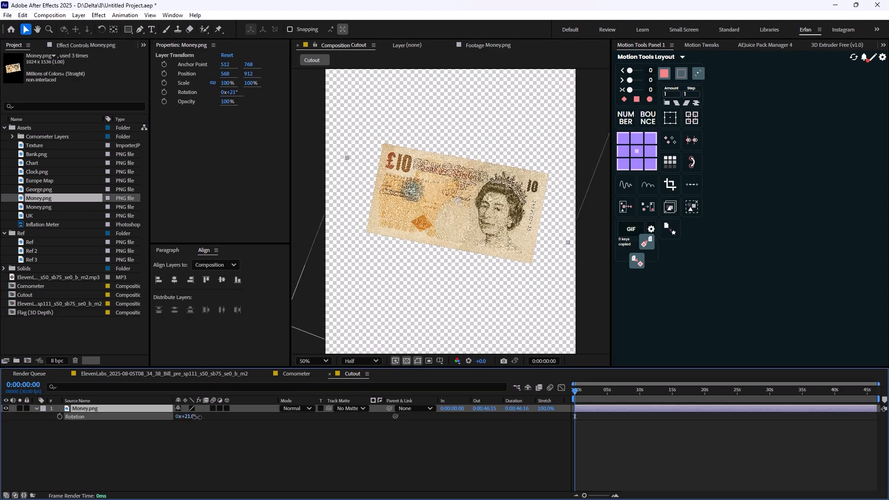
pyautogui.moveTo(471, 220); pyautogui.dragTo(456, 222)
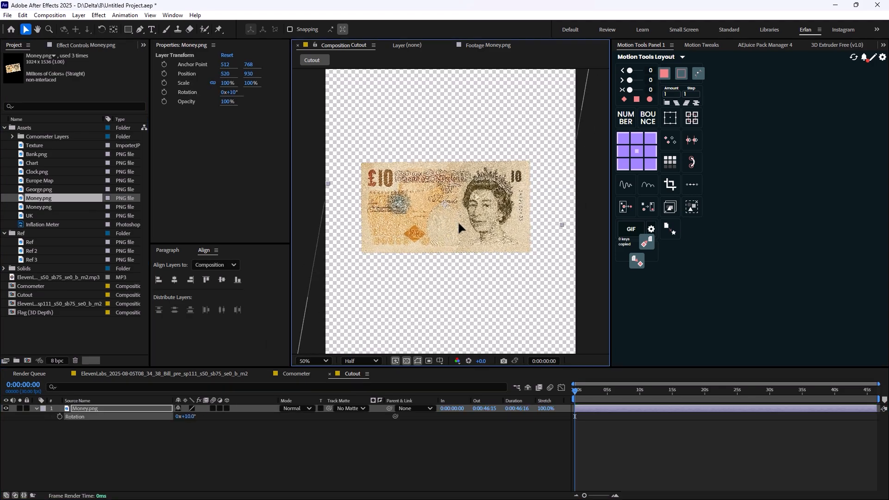
pyautogui.click(360, 361)
pyautogui.click(357, 390)
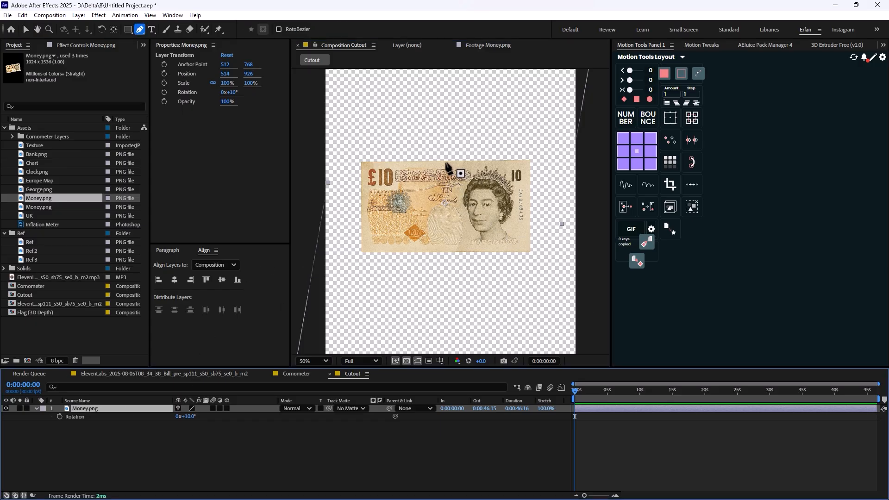
# Draw a closed Pen mask around the banknote's portrait half, with a zigzag tear edge running down the middle of the note
pyautogui.click(442, 160)
pyautogui.click(438, 177)
pyautogui.click(447, 191)
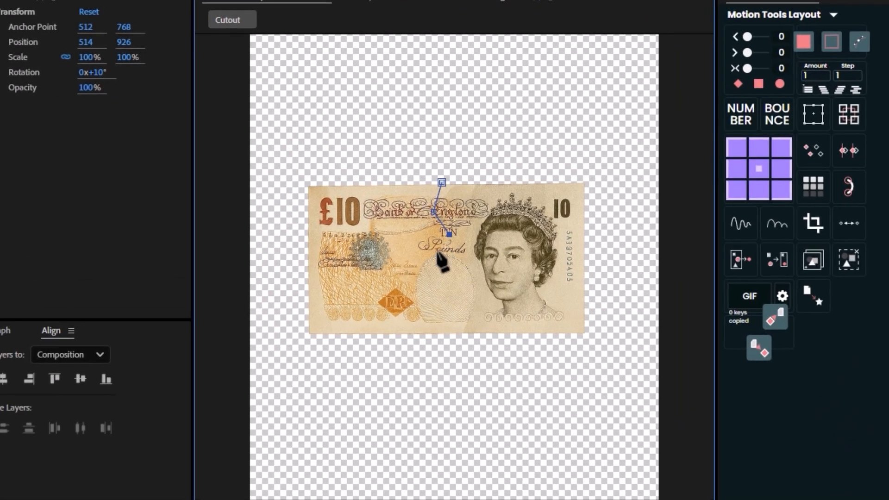
pyautogui.click(439, 270)
pyautogui.click(452, 287)
pyautogui.click(443, 318)
pyautogui.click(449, 347)
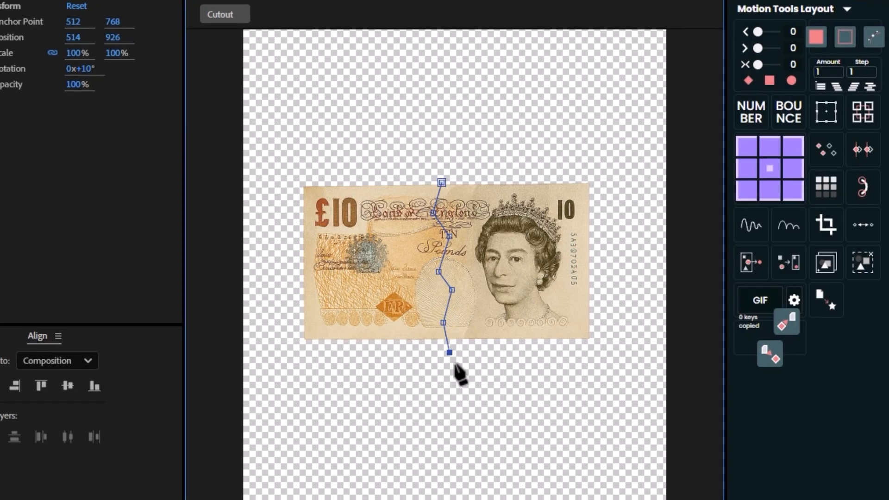
pyautogui.click(642, 367)
pyautogui.click(638, 160)
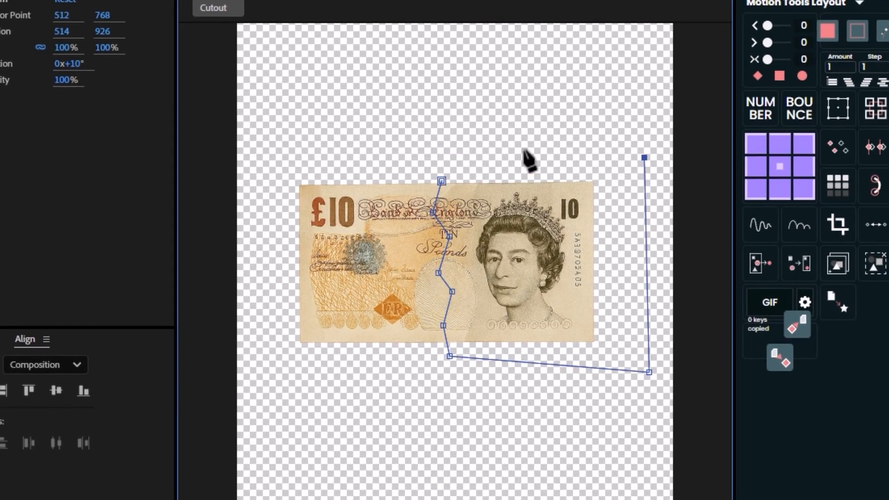
pyautogui.click(447, 159)
pyautogui.click(441, 180)
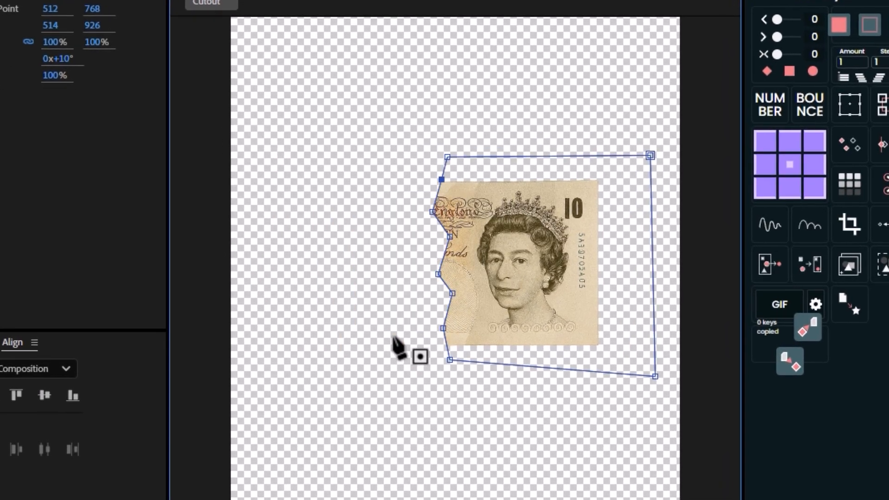
# Duplicate the masked banknote layer and invert Mask 1 on the lower copy
pyautogui.press('v')
pyautogui.click(486, 305)
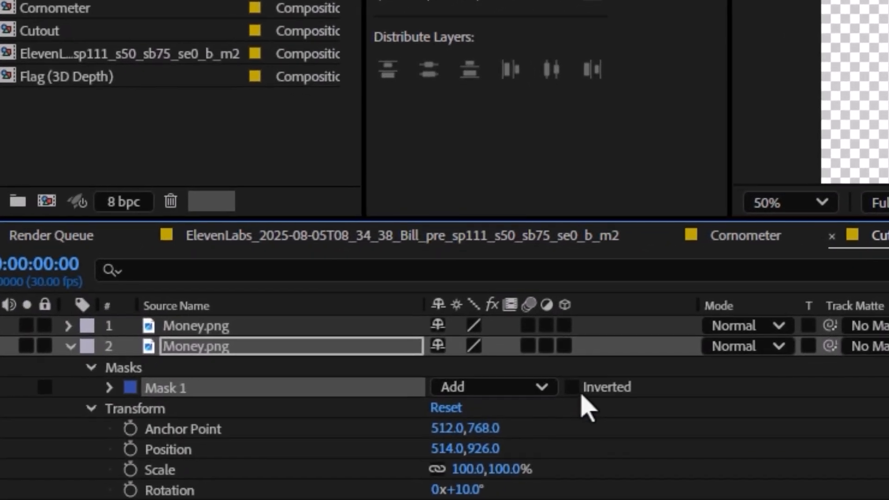
pyautogui.click(572, 387)
pyautogui.click(70, 346)
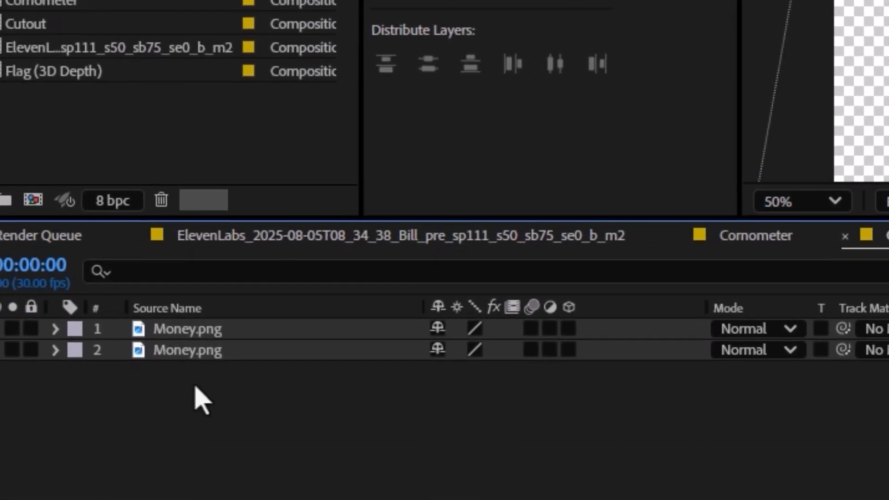
# Add starting Position keyframes to both banknote halves at 0:00:00:00
pyautogui.moveTo(195, 387); pyautogui.dragTo(192, 324)
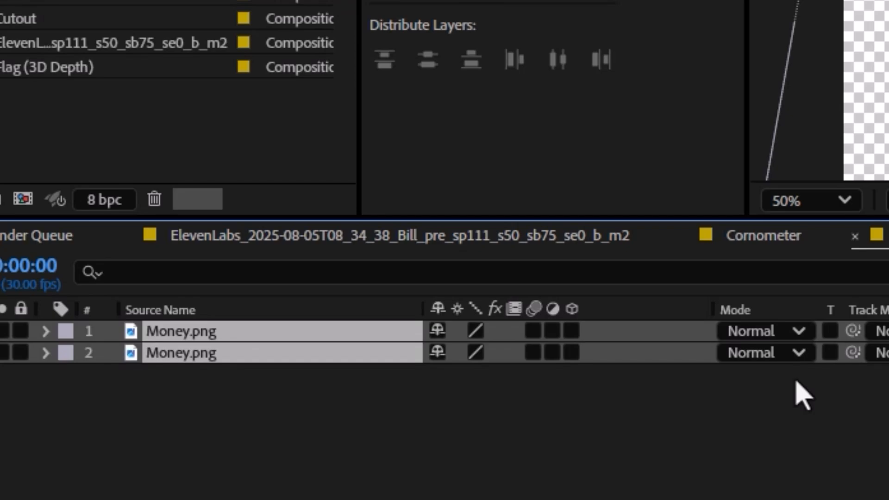
pyautogui.press('p')
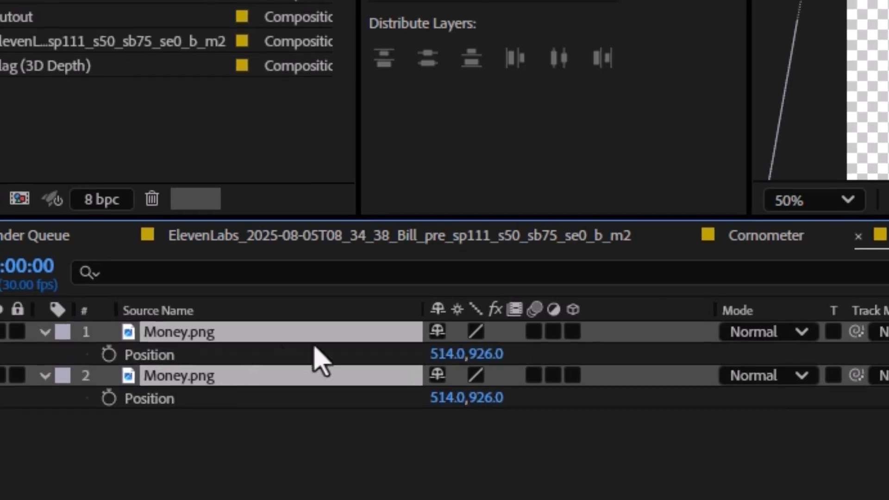
pyautogui.click(106, 356)
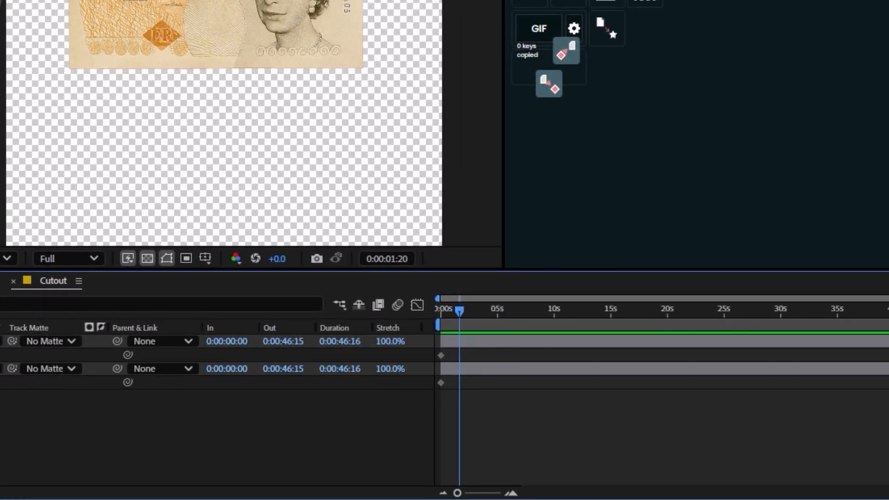
# At 0:00:01:20, move the portrait half to 754, 1482 and the £10 half to 190, 1526
pyautogui.click(4, 341)
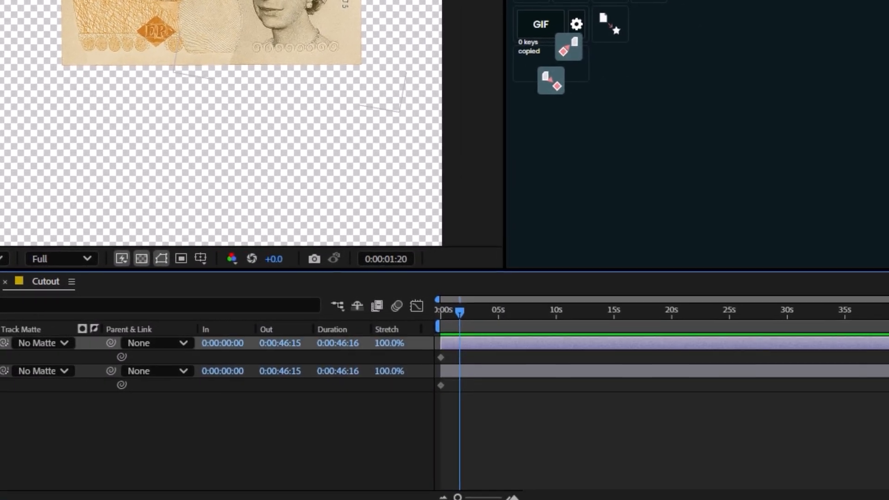
pyautogui.scroll(-1, 437, 21)
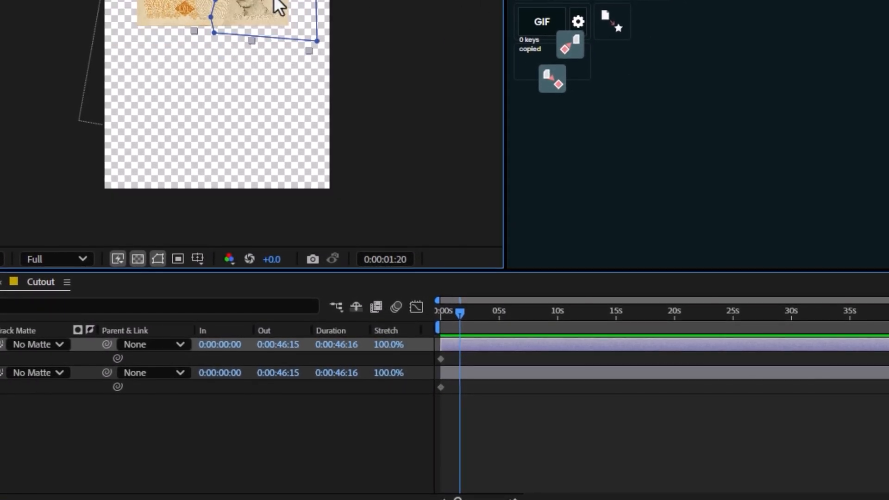
pyautogui.moveTo(275, 2); pyautogui.dragTo(326, 117)
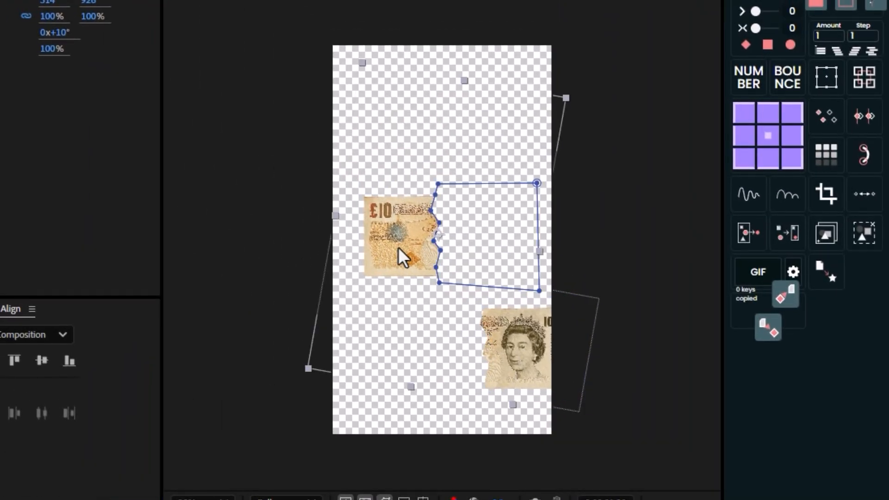
pyautogui.moveTo(402, 257); pyautogui.dragTo(335, 383)
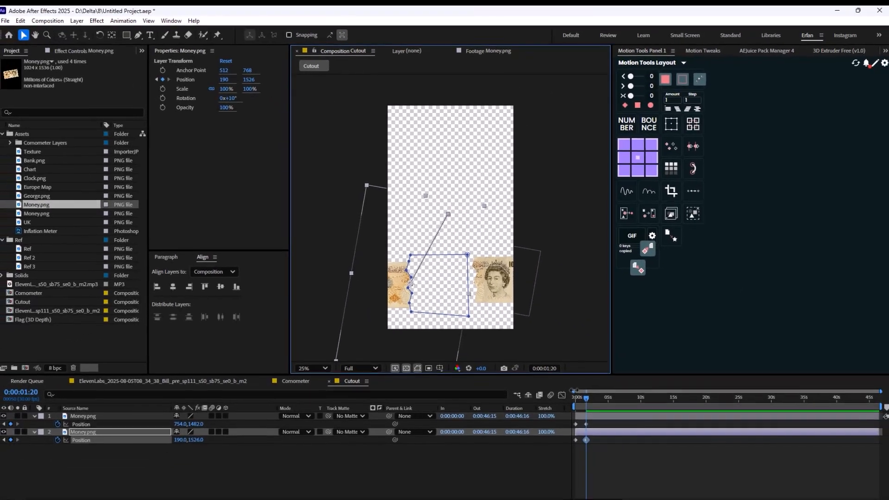
# Add starting Rotation keyframes to both banknote halves at 0:00:00:00
pyautogui.press('Home')
pyautogui.hotkey('ctrl', 'a')
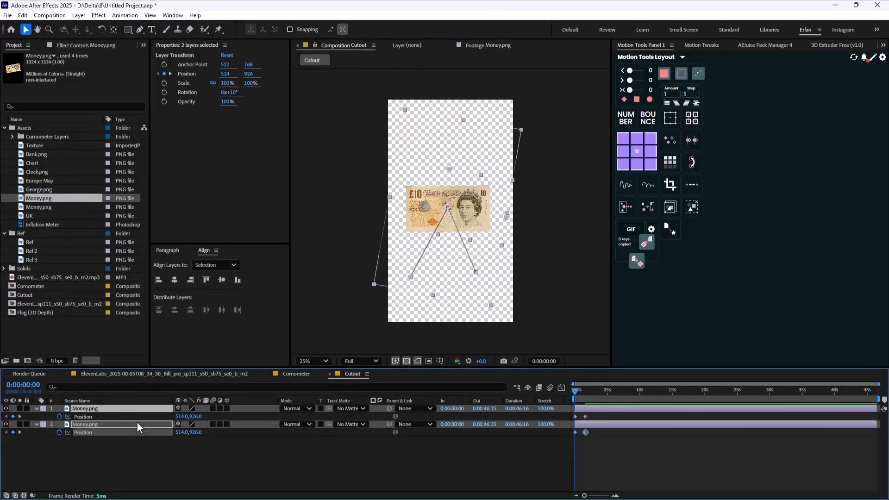
pyautogui.click(59, 417)
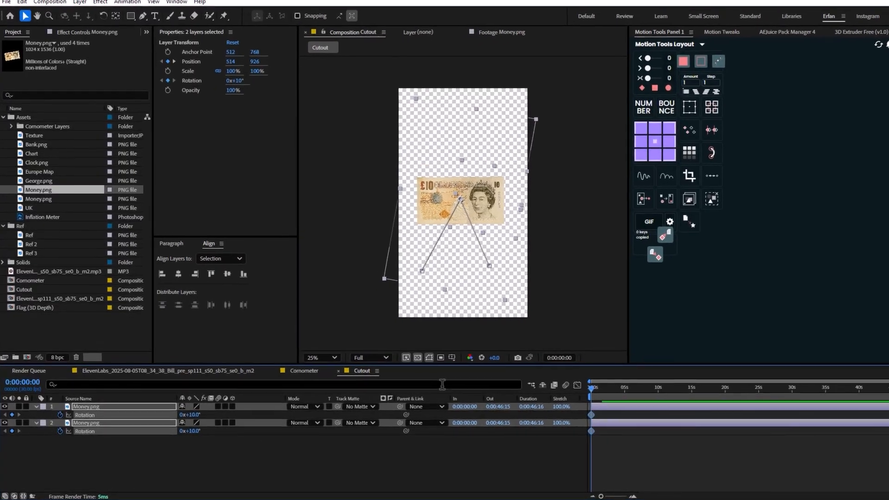
# At 0:00:01:20, rotate the portrait half to 63° and the £10 half to -43°
pyautogui.press('u')
pyautogui.press('k')
pyautogui.click(463, 452)
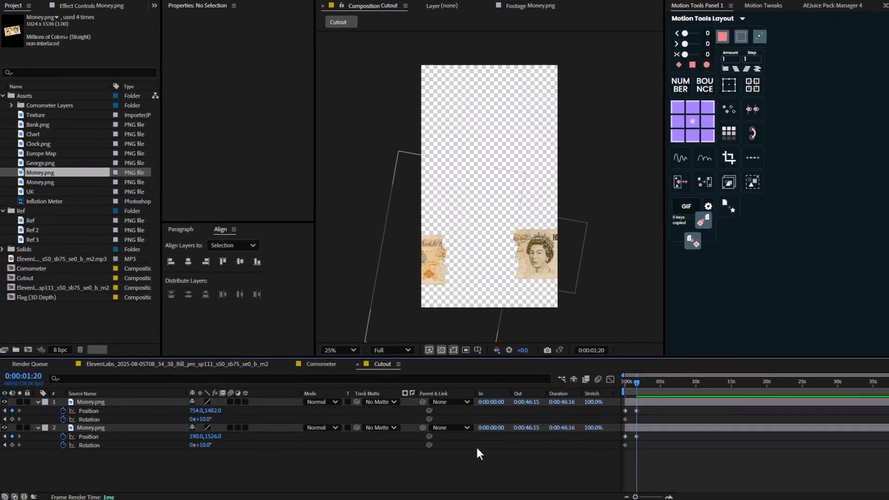
pyautogui.click(528, 261)
pyautogui.moveTo(202, 419); pyautogui.dragTo(184, 445)
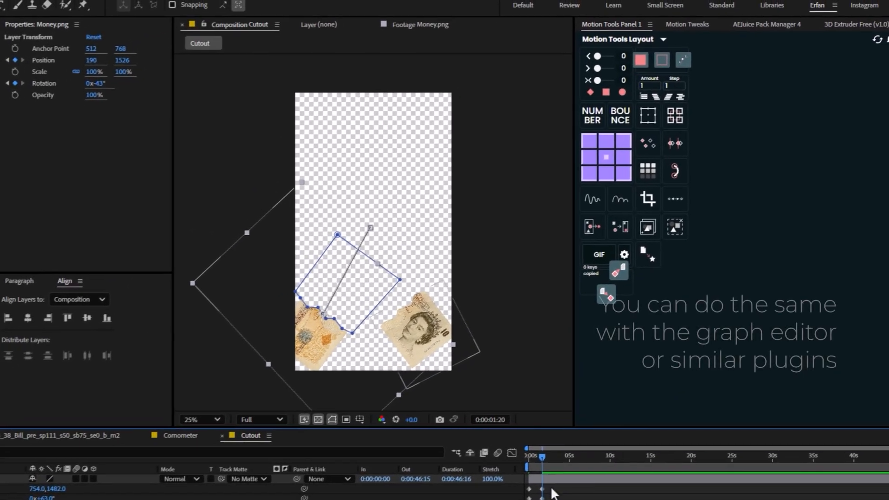
# Ease the animation keyframes of both banknote halves by 65 with Motion Tools and preview the fall from the start
pyautogui.moveTo(580, 467); pyautogui.dragTo(553, 499)
pyautogui.click(646, 83)
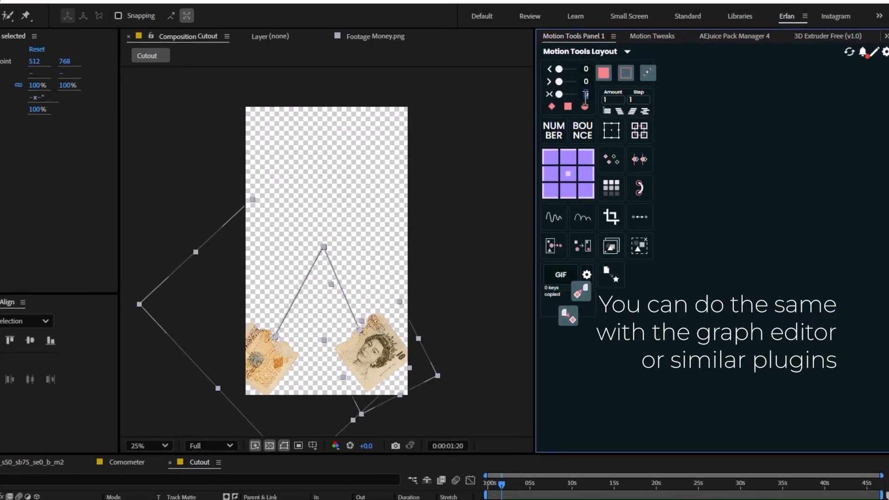
pyautogui.write('65')
pyautogui.press('Return')
pyautogui.click(581, 496)
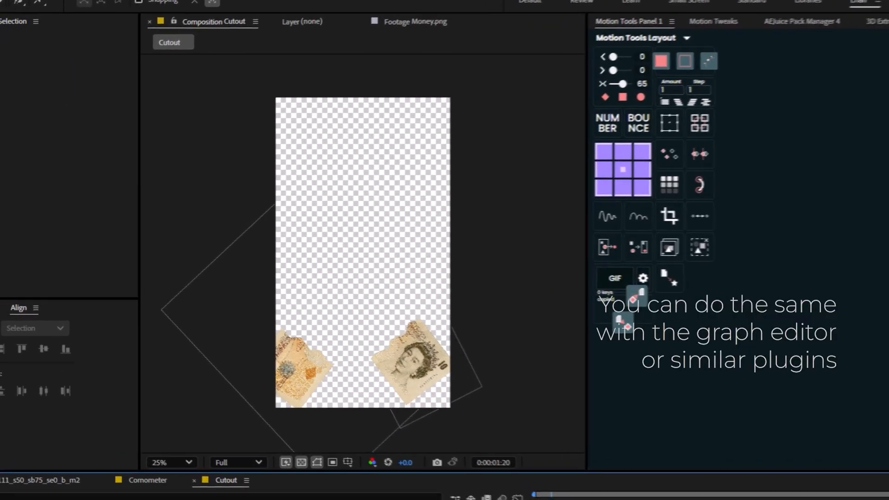
pyautogui.press('Home')
pyautogui.press('space')
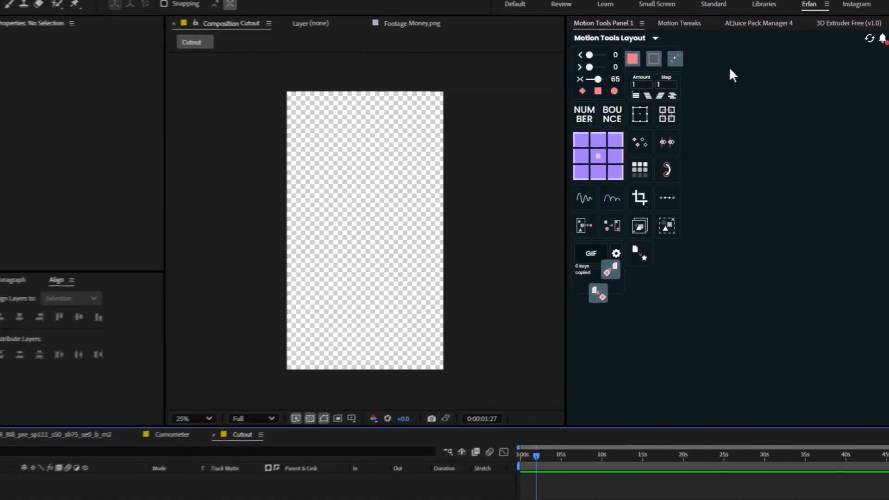
# Create a stroked-style 3D cube with Motion Tweaks in the Cutout composition
pyautogui.click(694, 31)
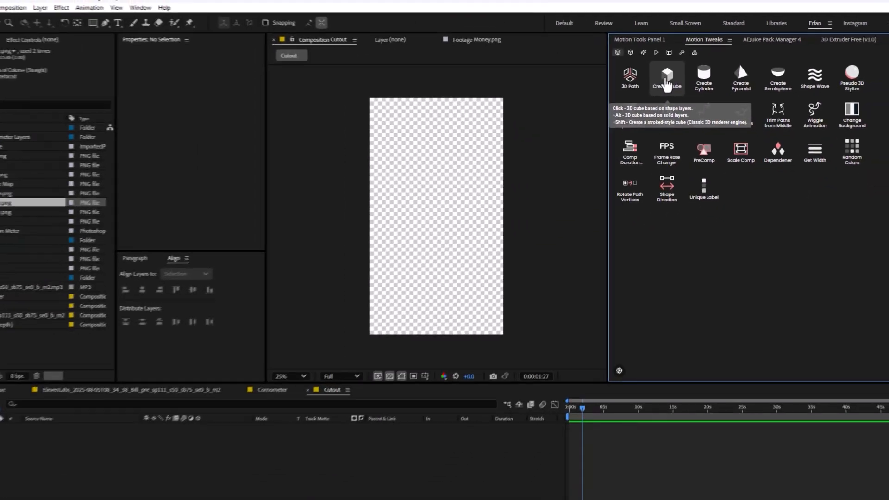
pyautogui.click(665, 81)
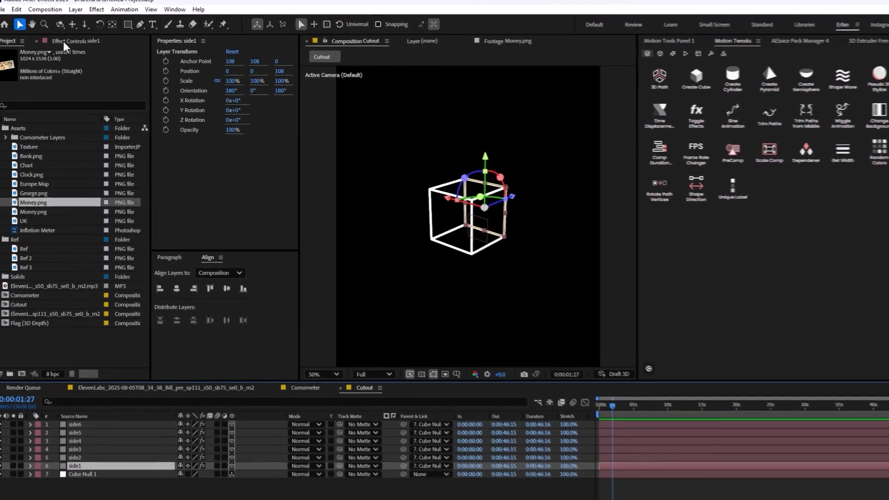
# Set the Stroke effect's brush size to 2 on each of the cube's side layers, starting from side1
pyautogui.click(65, 44)
pyautogui.click(111, 205)
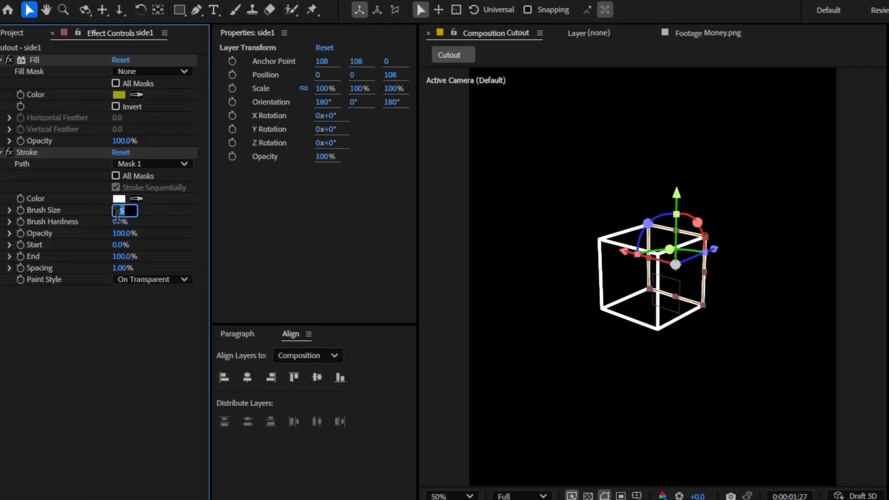
pyautogui.write('2')
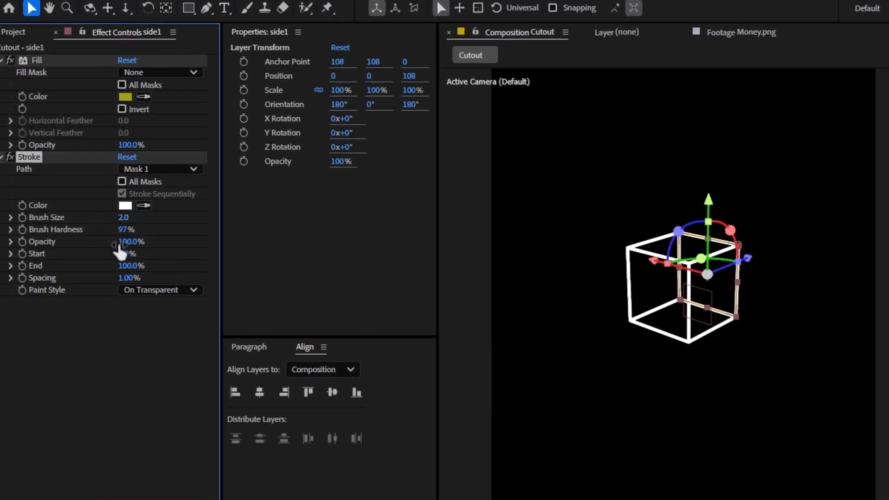
pyautogui.click(95, 496)
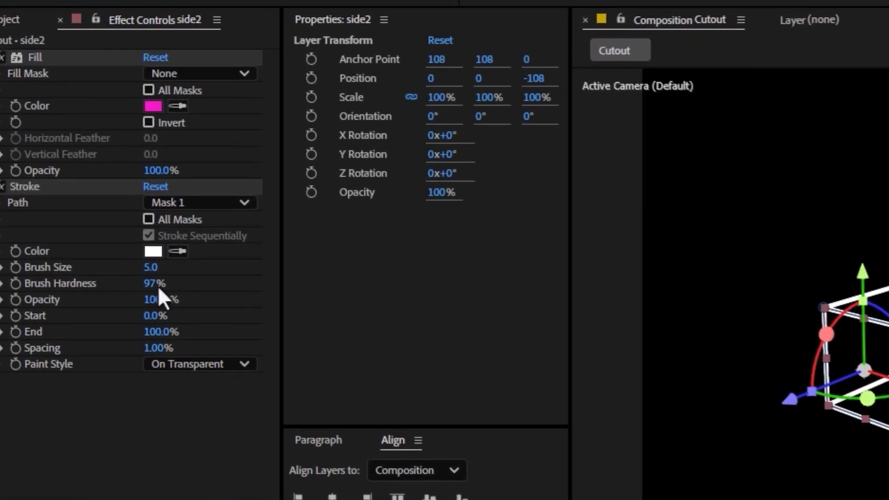
pyautogui.click(141, 257)
pyautogui.write('2')
pyautogui.press('Return')
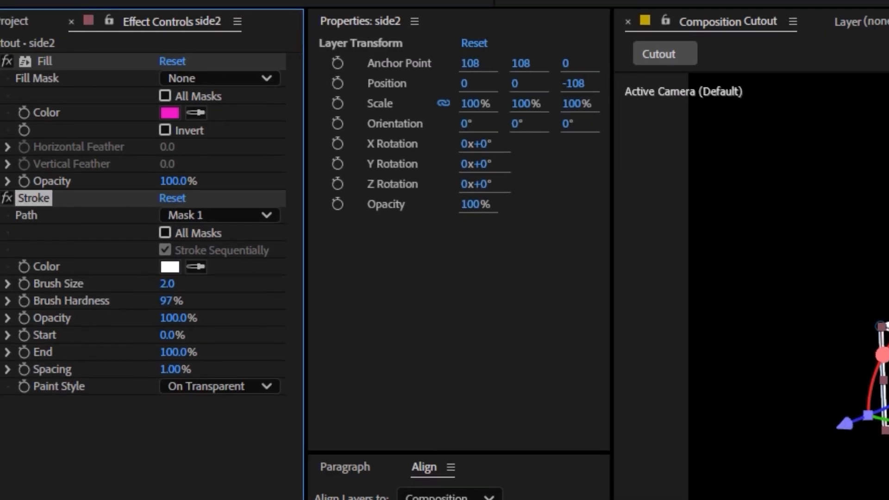
pyautogui.hotkey('ctrl', 'Up')
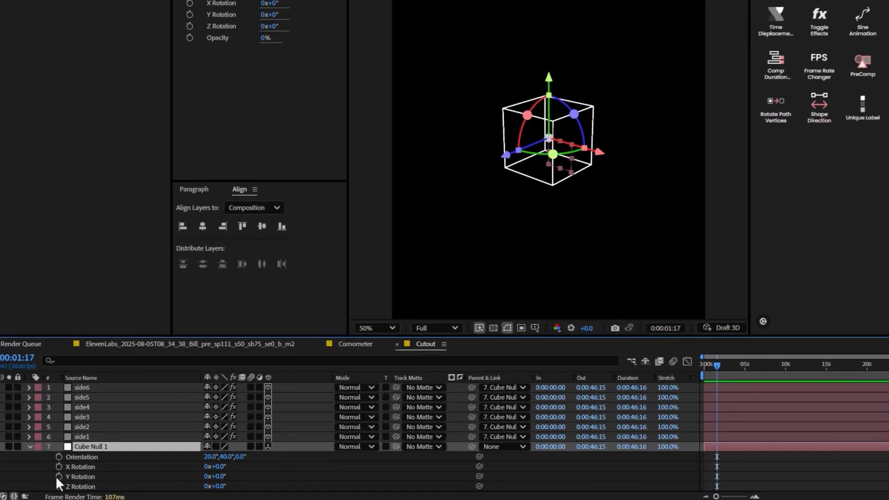
# Add the expression time*48 to Cube Null 1's Y Rotation and preview the spinning cube
pyautogui.keyDown('alt'); pyautogui.click(60, 479); pyautogui.keyUp('alt')
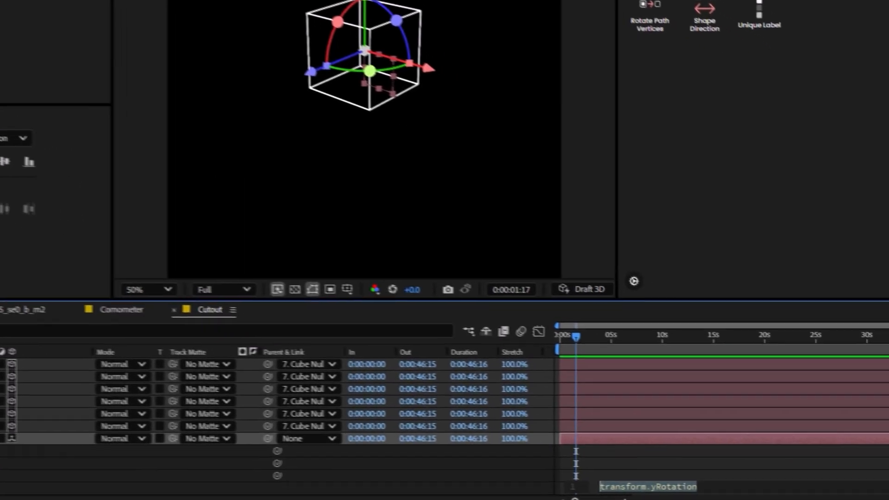
pyautogui.write('time*')
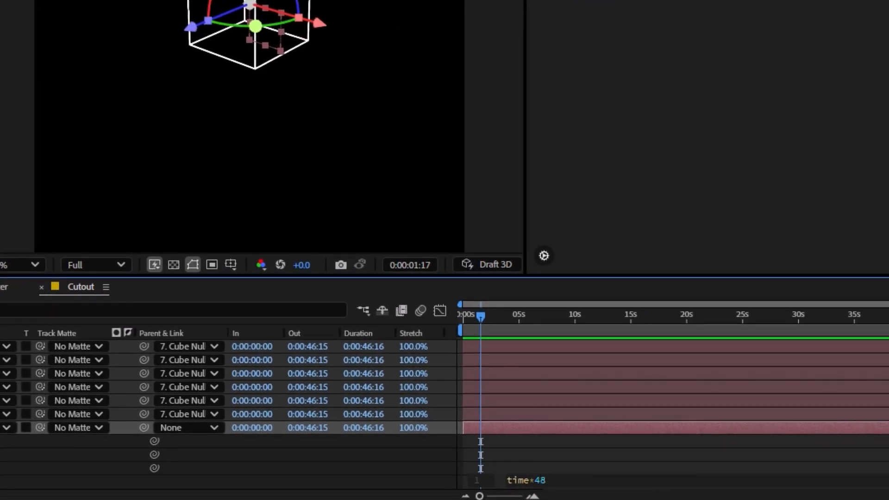
pyautogui.click(292, 465)
pyautogui.press('space')
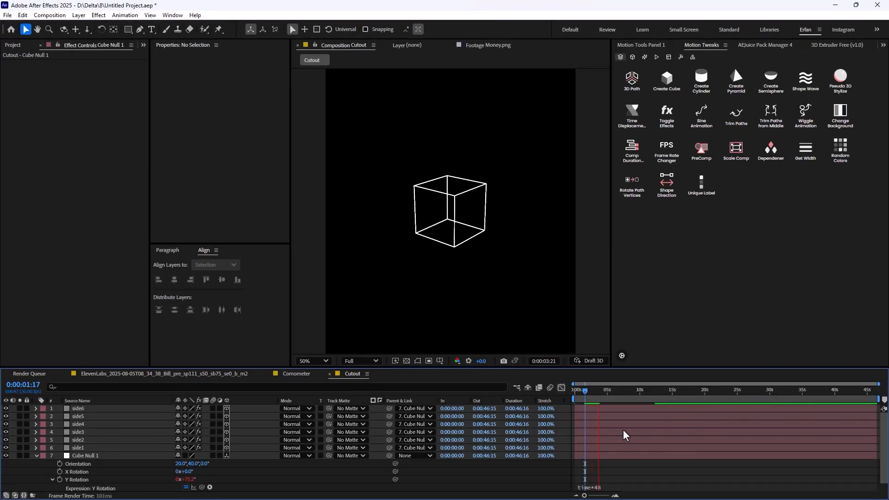
# Place the UK image inside the cube as a 3D layer at position 542, 968, scaled to 36%
pyautogui.click(19, 47)
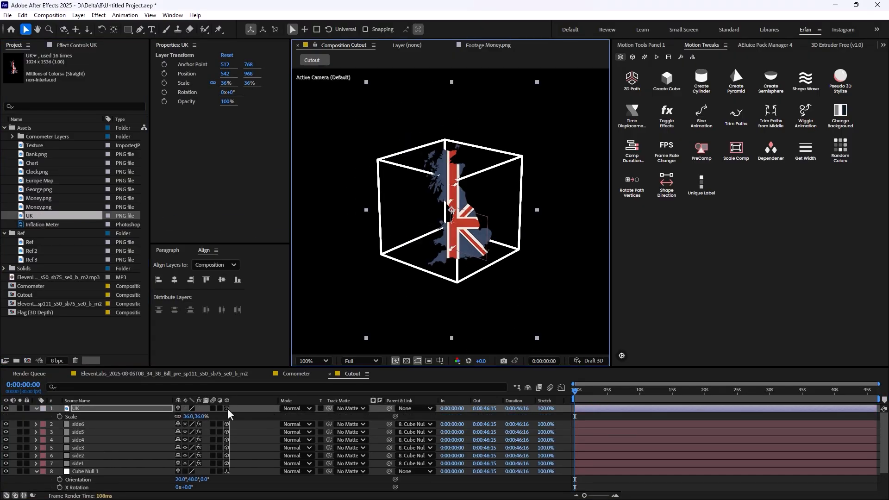
pyautogui.click(227, 408)
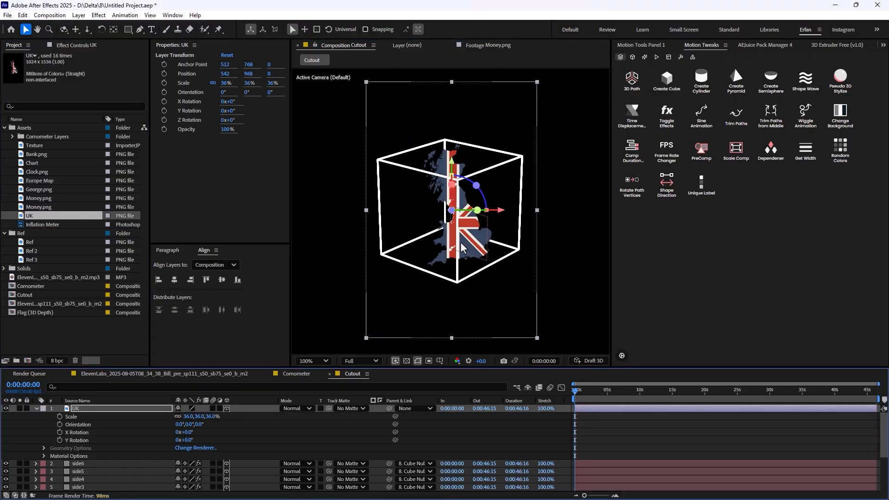
pyautogui.scroll(1, 463, 228)
pyautogui.scroll(-1, 459, 234)
pyautogui.scroll(1, 455, 243)
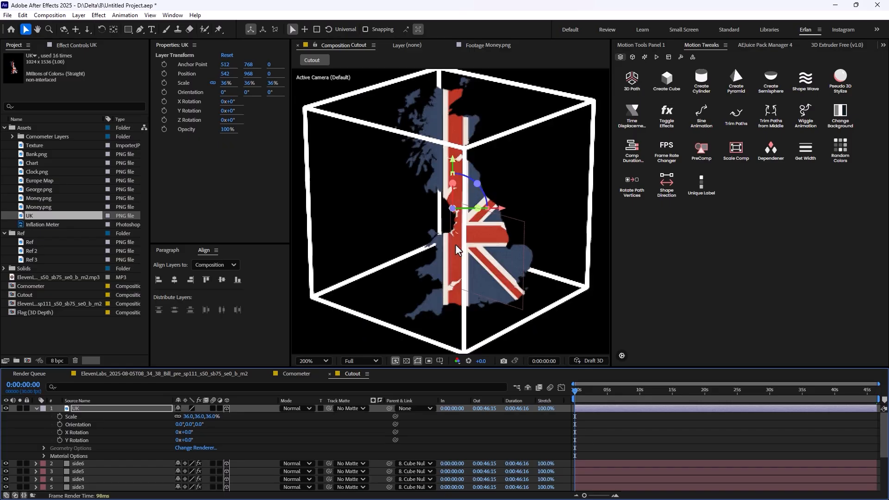
pyautogui.scroll(-1, 455, 248)
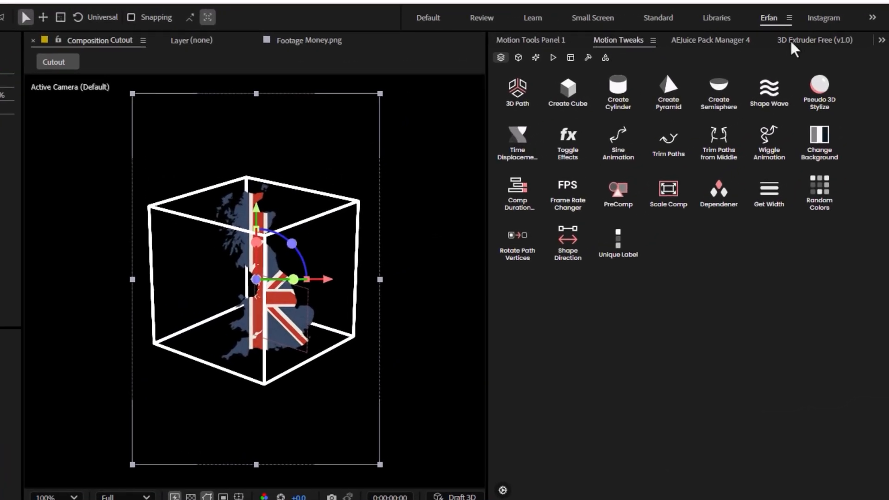
# Extrude the UK layer with 3D Extruder at a depth of 15
pyautogui.click(822, 38)
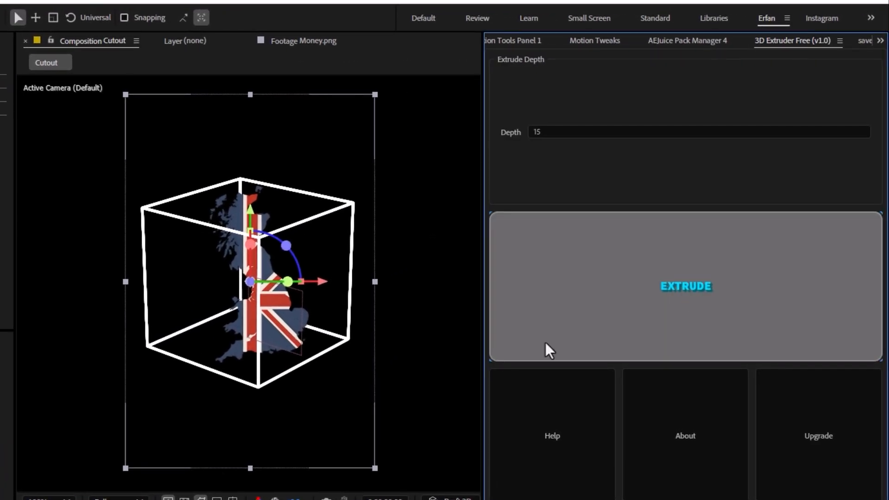
pyautogui.click(545, 343)
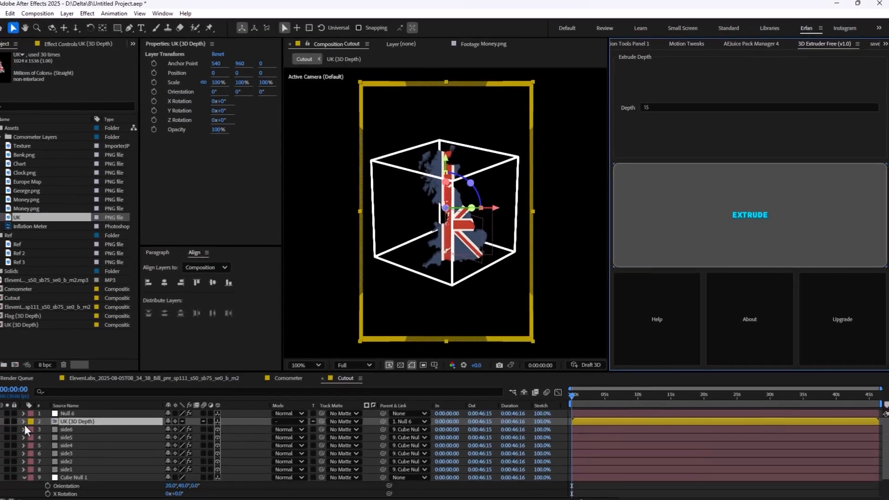
# Parent the extruded UK map's controller, Null 6, to Cube Null 1 and preview the two rotating together
pyautogui.click(64, 413)
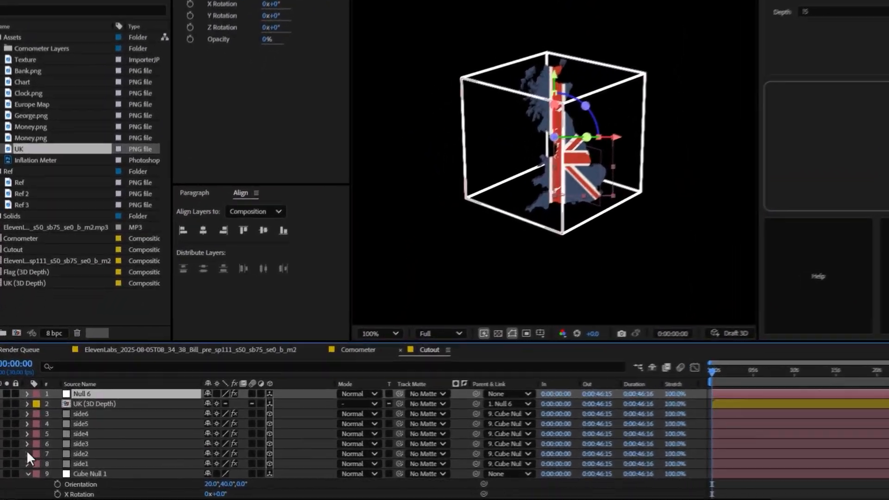
pyautogui.click(27, 475)
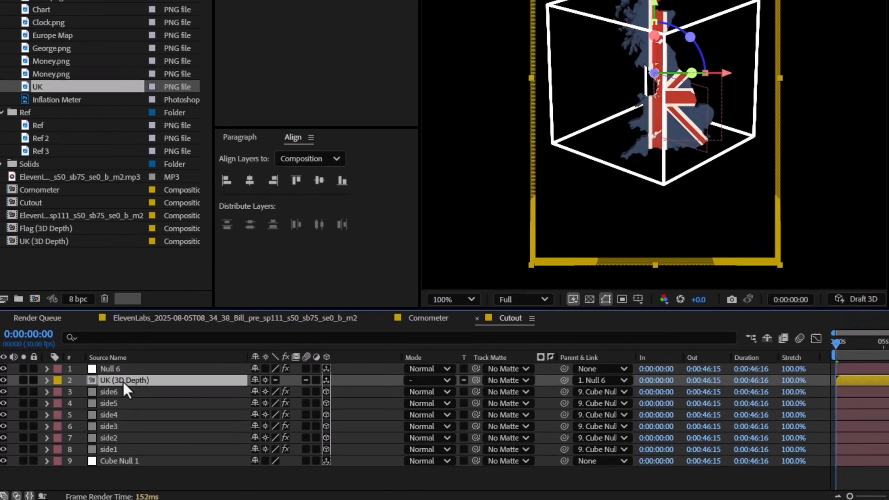
pyautogui.moveTo(571, 367); pyautogui.dragTo(127, 459)
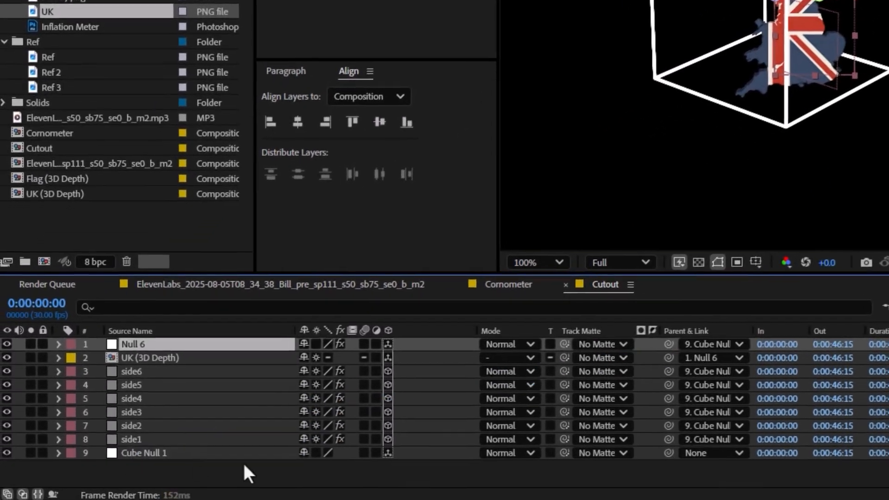
pyautogui.press('space')
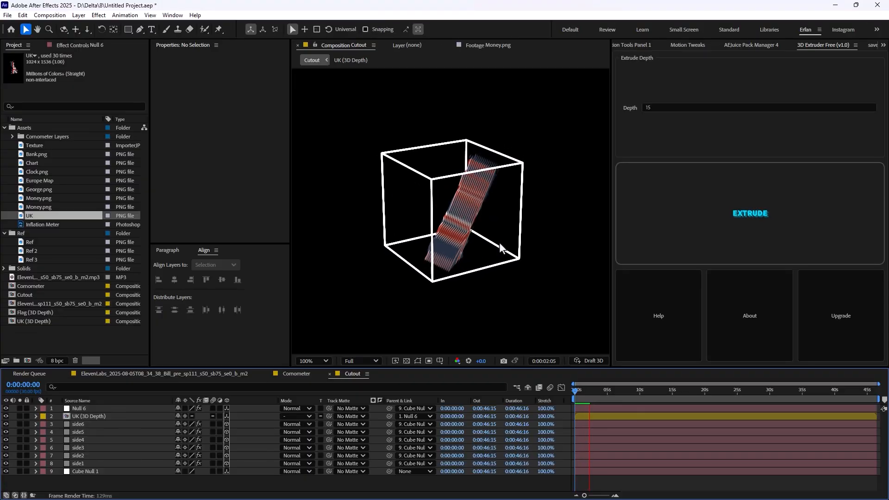
pyautogui.press('space')
pyautogui.press(',')
pyautogui.scroll(1, 460, 257)
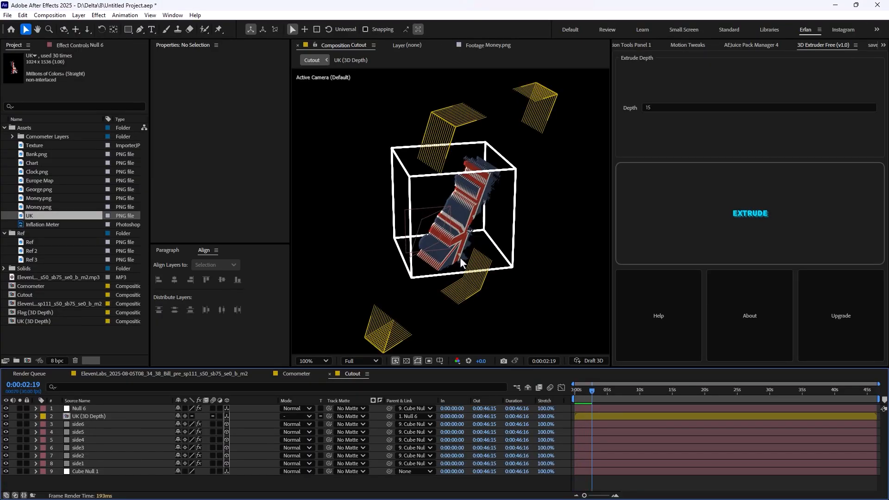
pyautogui.scroll(-1, 438, 258)
# In the main ElevenLabs composition, solo the Flag (3D Depth), Cube Null 1 and cube side layers, and scrub to 0:00:06:06
pyautogui.click(208, 373)
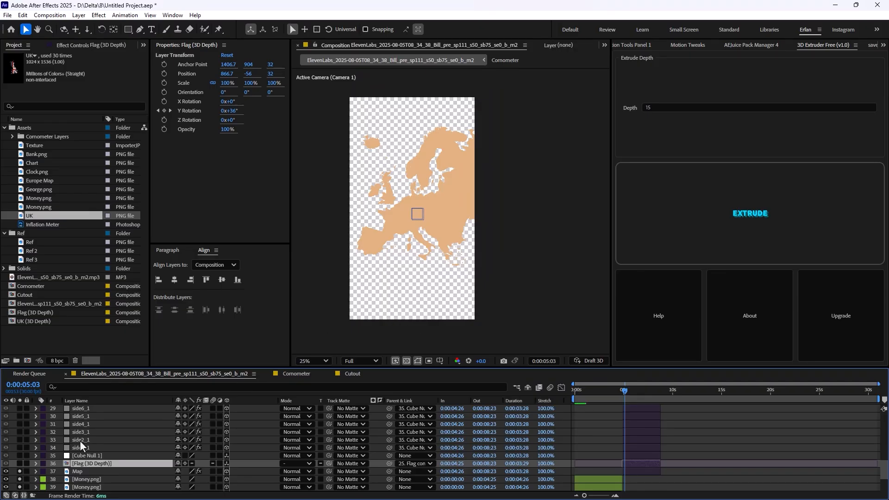
pyautogui.moveTo(18, 463); pyautogui.dragTo(19, 407)
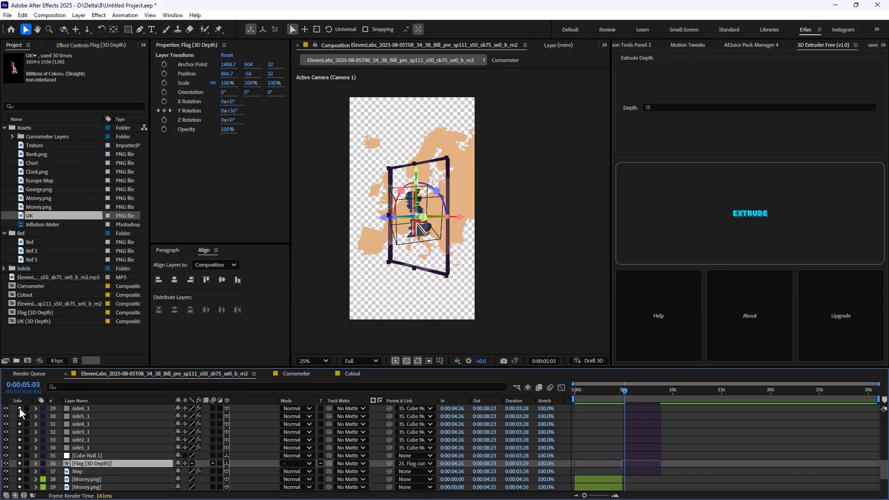
pyautogui.scroll(1, 37, 446)
pyautogui.scroll(2, 366, 267)
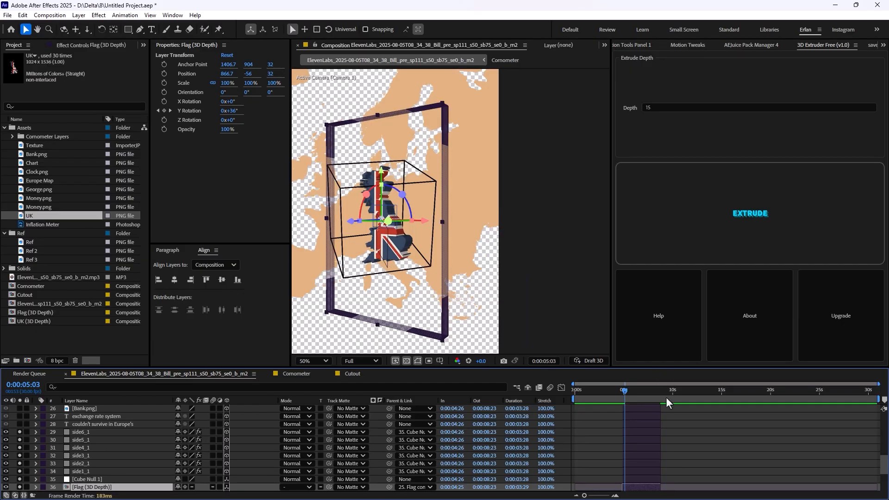
pyautogui.click(620, 410)
pyautogui.click(621, 386)
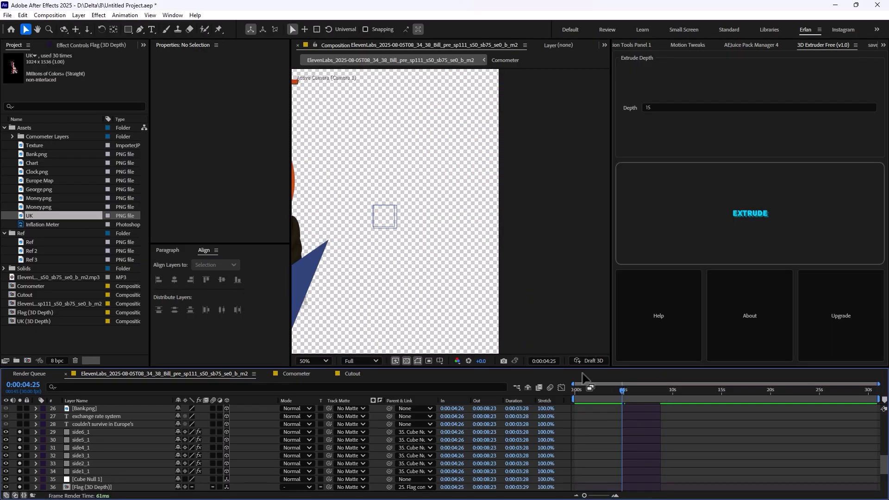
pyautogui.scroll(-2, 443, 255)
pyautogui.moveTo(625, 391); pyautogui.dragTo(635, 393)
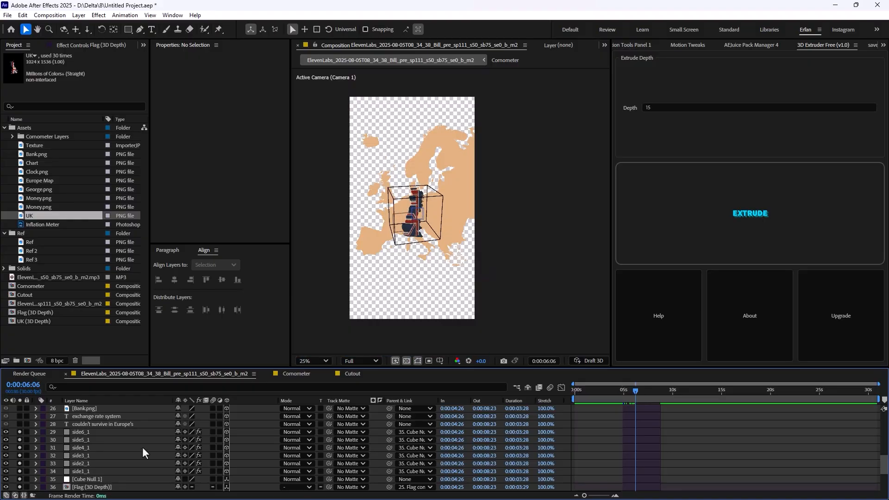
# Solo the "couldn't survive in Europe's" and "exchange rate system" text layers and view their animation up to 0:00:08:10
pyautogui.scroll(1, 134, 447)
pyautogui.moveTo(19, 448); pyautogui.dragTo(21, 439)
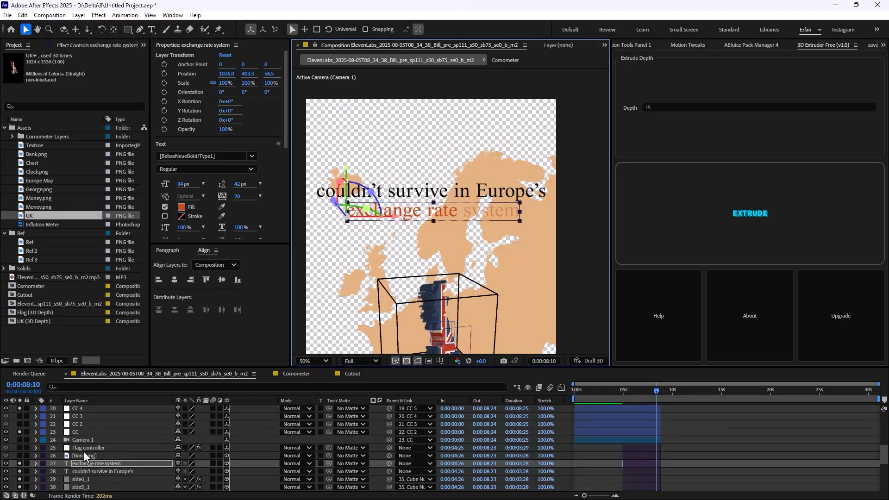
pyautogui.scroll(1, 83, 451)
pyautogui.scroll(1, 53, 425)
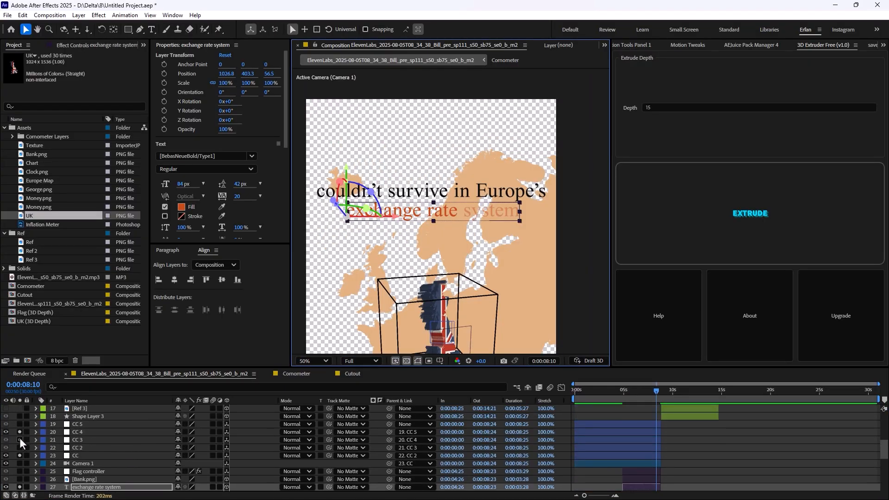
# Examine the camera motion driven by the CC 5 null, and turn off solo on the CC nulls
pyautogui.click(19, 424)
pyautogui.click(78, 424)
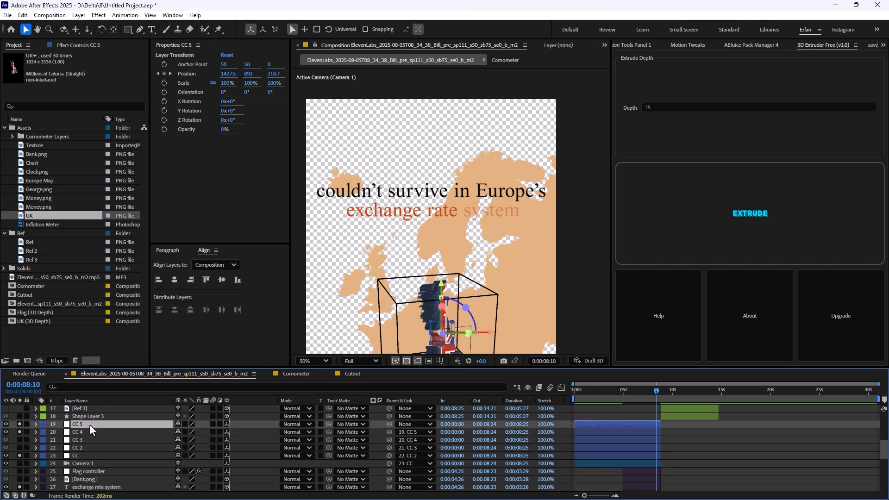
pyautogui.click(35, 425)
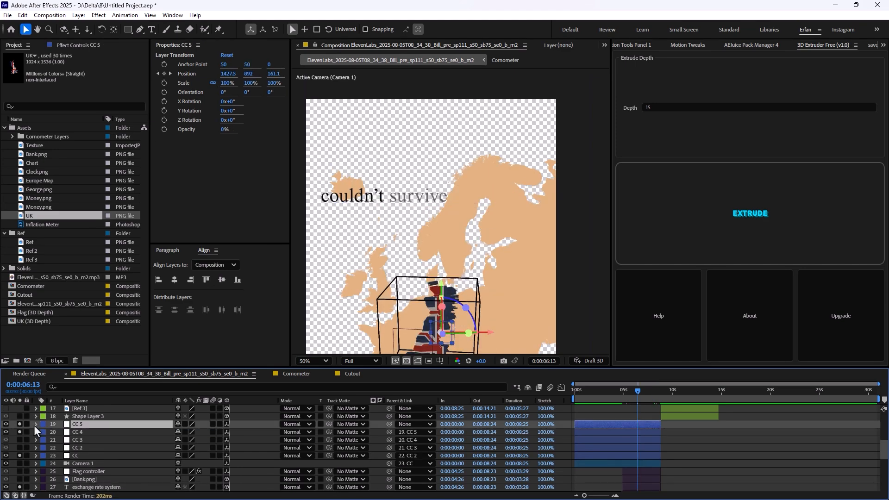
pyautogui.click(19, 432)
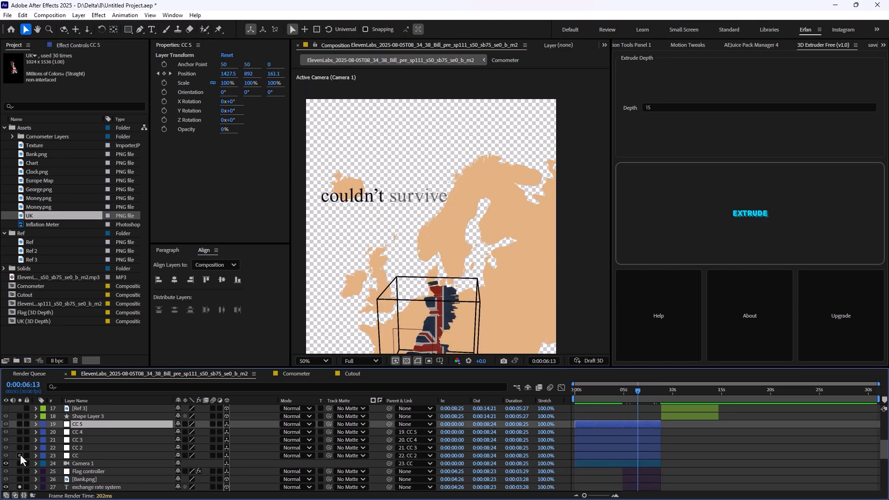
pyautogui.scroll(-3, 21, 454)
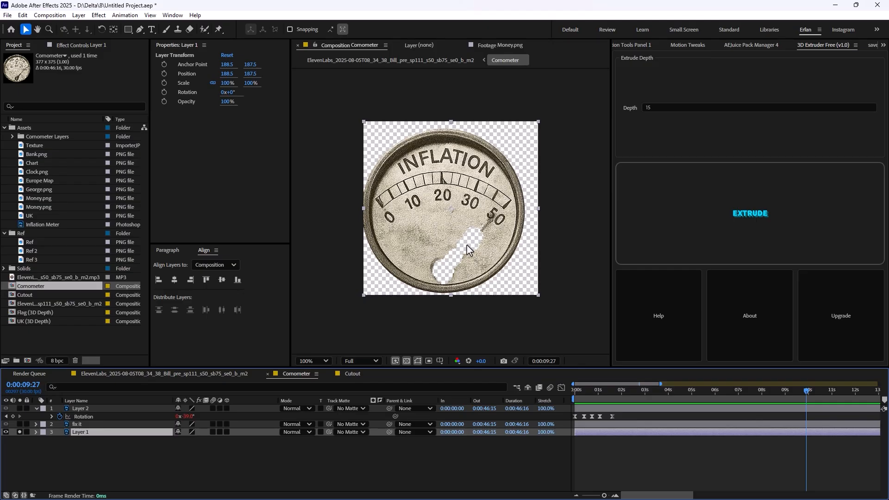
# In the inflation gauge composition, solo the Layer 2 needle and go to its first Rotation keyframe at 0:00:00:00
pyautogui.click(20, 408)
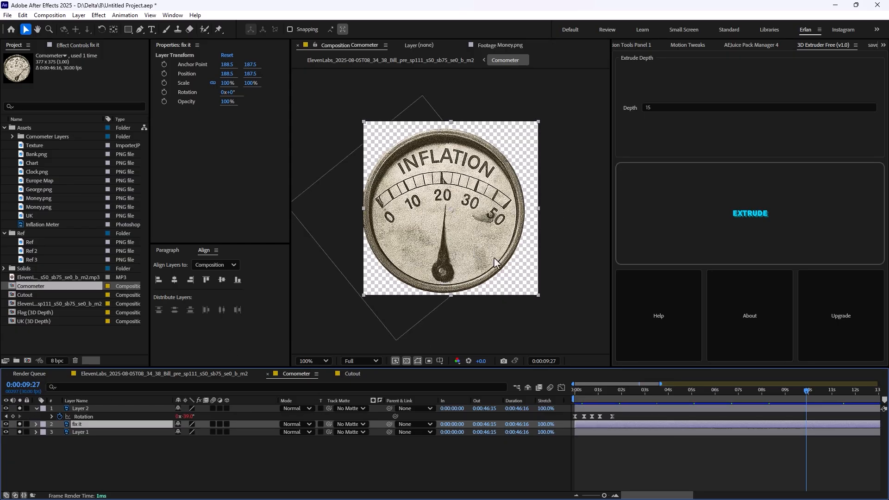
pyautogui.moveTo(812, 393); pyautogui.dragTo(574, 398)
pyautogui.click(576, 416)
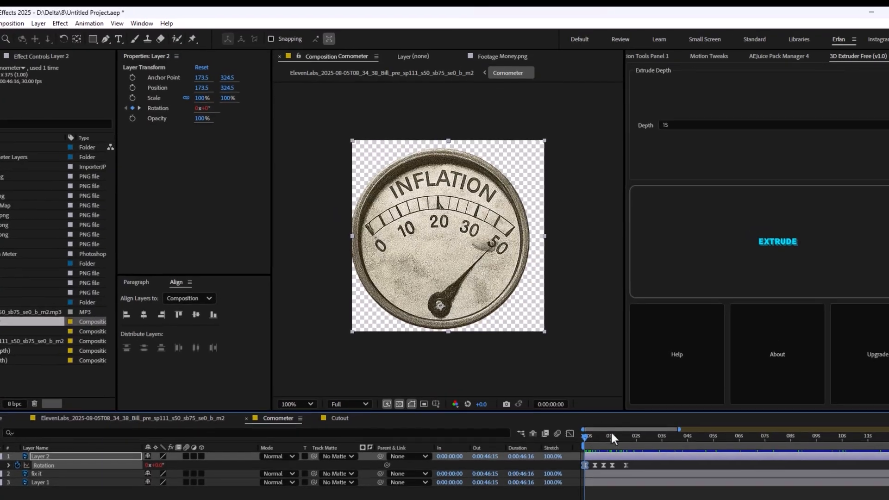
# Scrub through the gauge needle's Rotation keyframes and return to the main ElevenLabs composition
pyautogui.moveTo(592, 443)
pyautogui.mouseDown()
pyautogui.moveTo(608, 448)
pyautogui.moveTo(589, 450)
pyautogui.mouseUp()
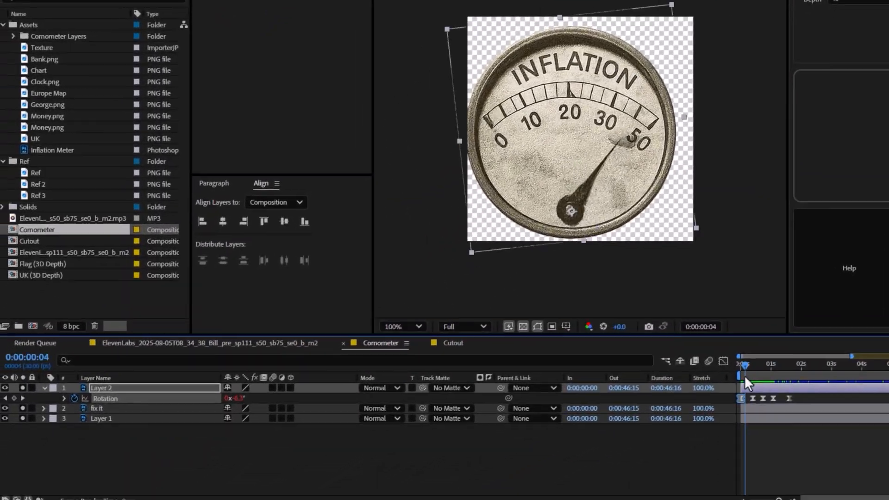
pyautogui.moveTo(744, 376)
pyautogui.mouseDown()
pyautogui.moveTo(768, 376)
pyautogui.moveTo(757, 382)
pyautogui.mouseUp()
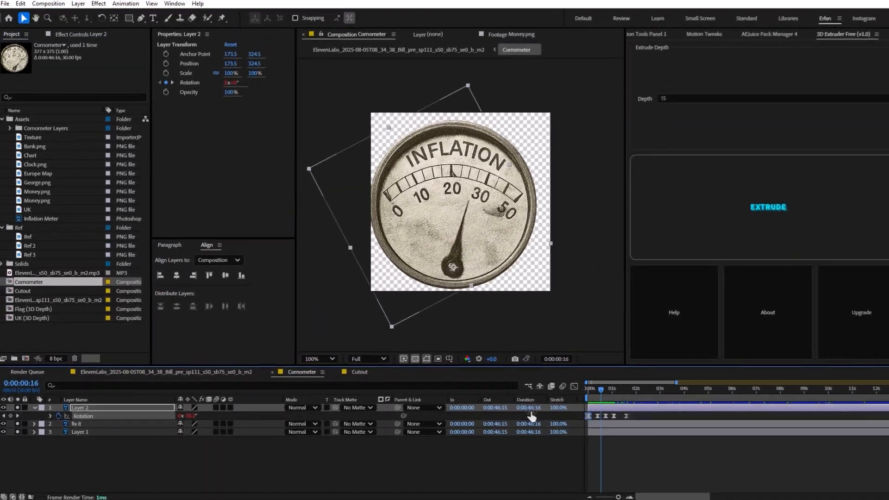
pyautogui.click(135, 371)
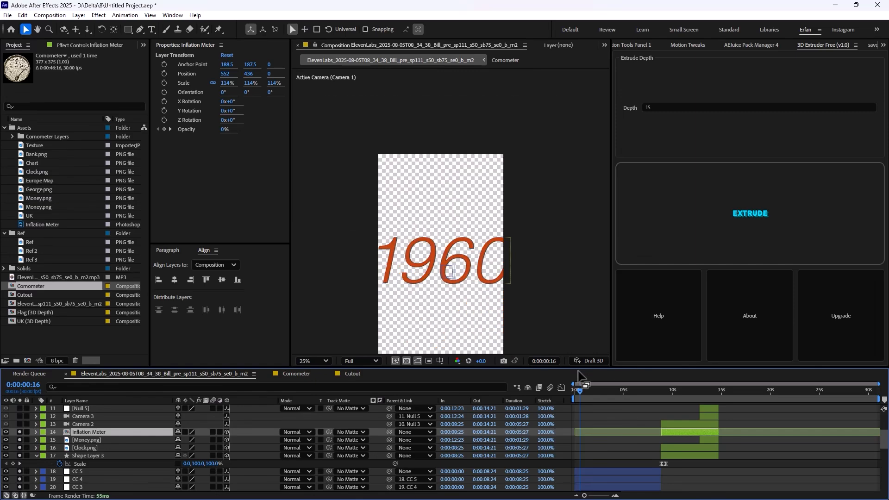
# Solo the overvalued, massively and pound was text layers with their nulls, and examine the Camera 3 shot at 0:00:13:03
pyautogui.moveTo(580, 388); pyautogui.dragTo(727, 418)
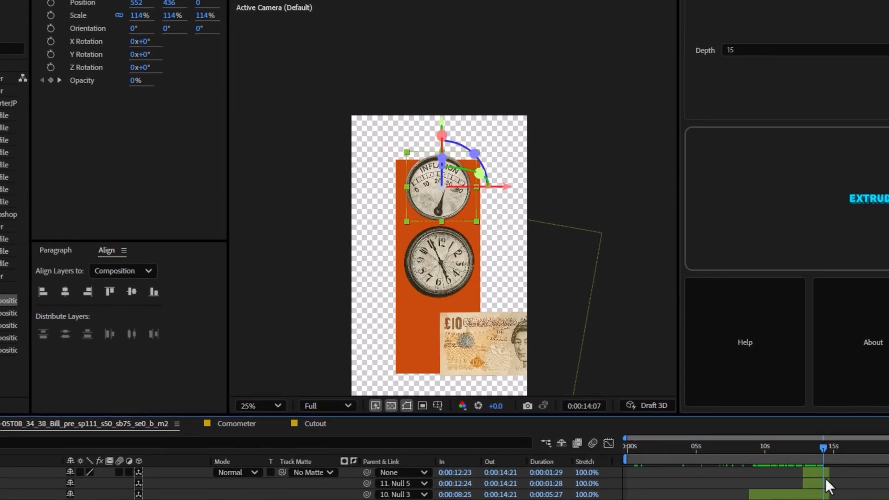
pyautogui.moveTo(826, 478); pyautogui.dragTo(799, 492)
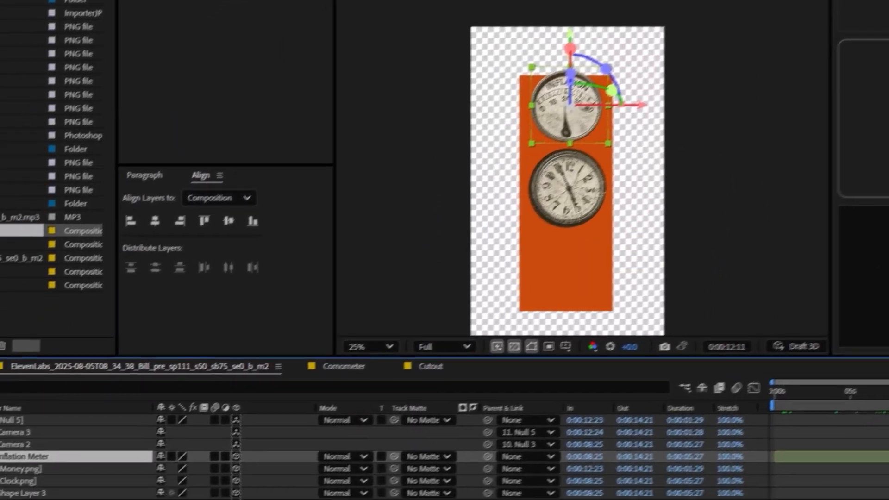
pyautogui.moveTo(879, 406); pyautogui.dragTo(884, 406)
pyautogui.scroll(2, 444, 456)
pyautogui.click(16, 492)
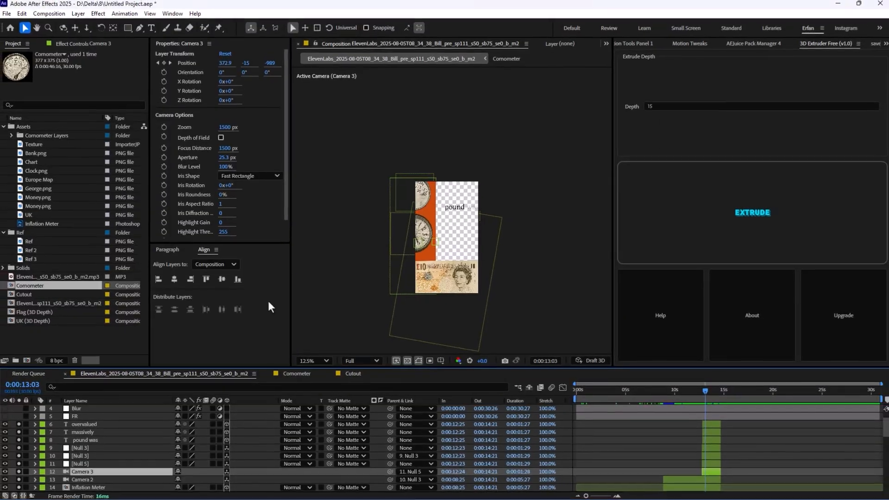
pyautogui.scroll(2, 419, 301)
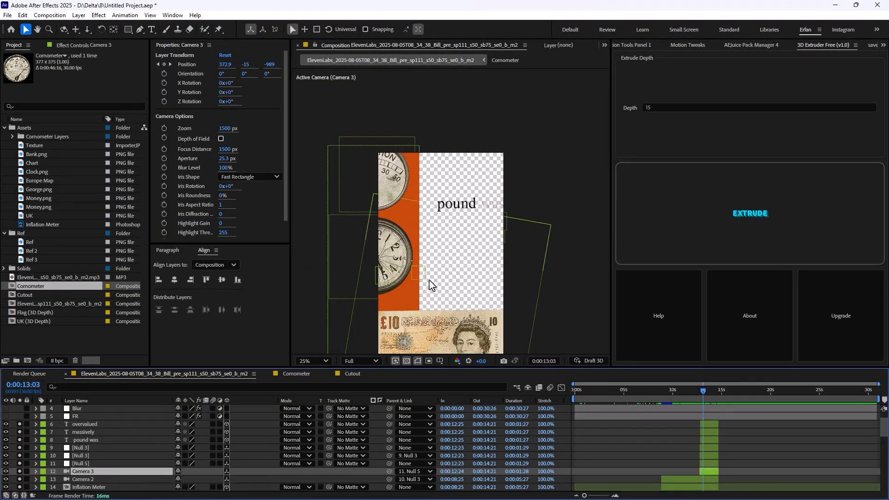
pyautogui.scroll(1, 84, 433)
# Show the FR adjustment layer's effect settings and preview the cube and Europe map animation up to 0:00:06:27
pyautogui.click(80, 439)
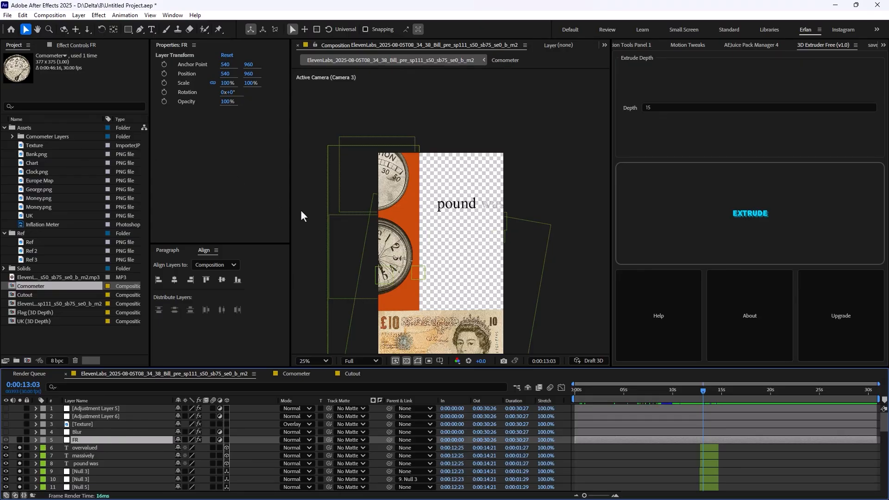
pyautogui.click(77, 46)
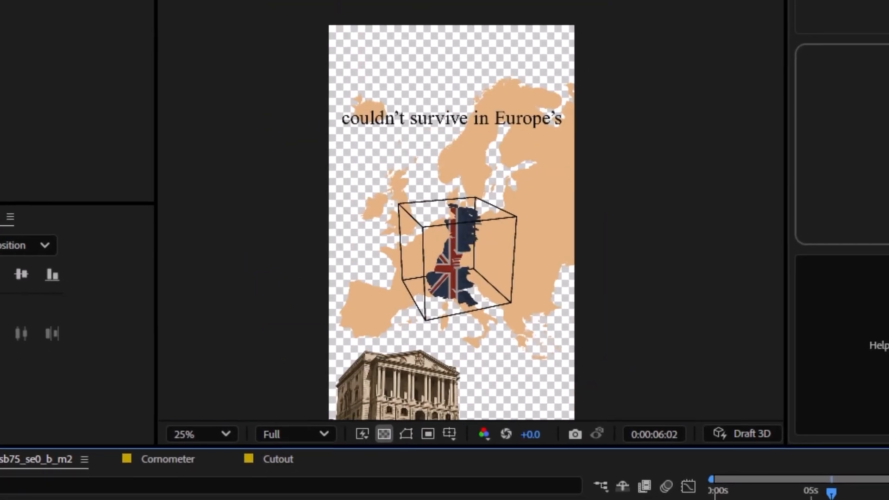
pyautogui.press('space')
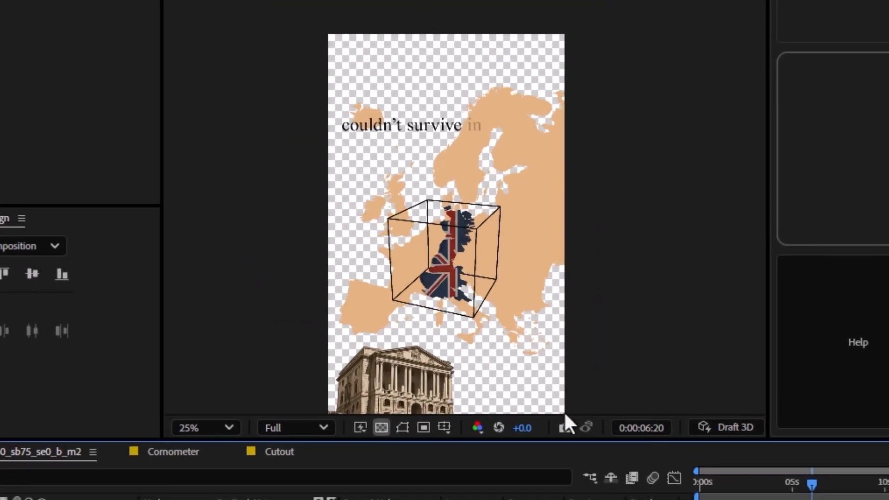
pyautogui.press('space')
pyautogui.scroll(-1, 485, 253)
pyautogui.scroll(3, 485, 252)
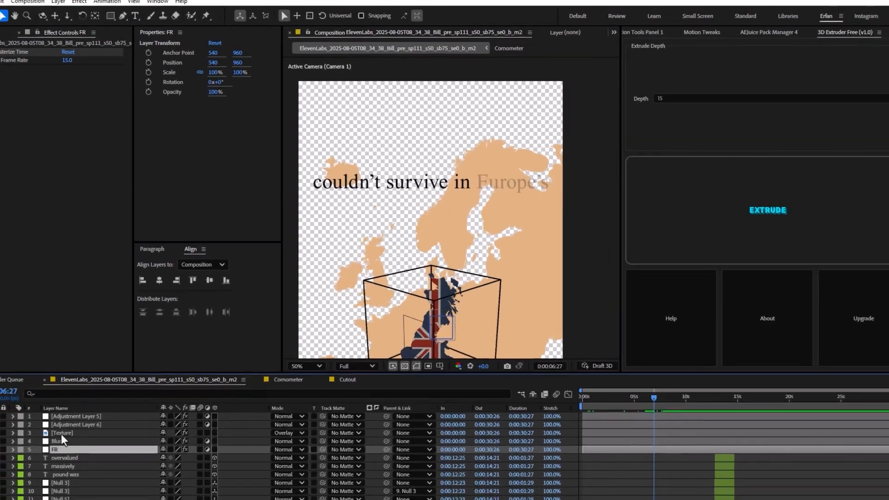
# Solo the Blur layer and view its Fast Box Blur on the counting year text at 0:00:00:09
pyautogui.click(14, 460)
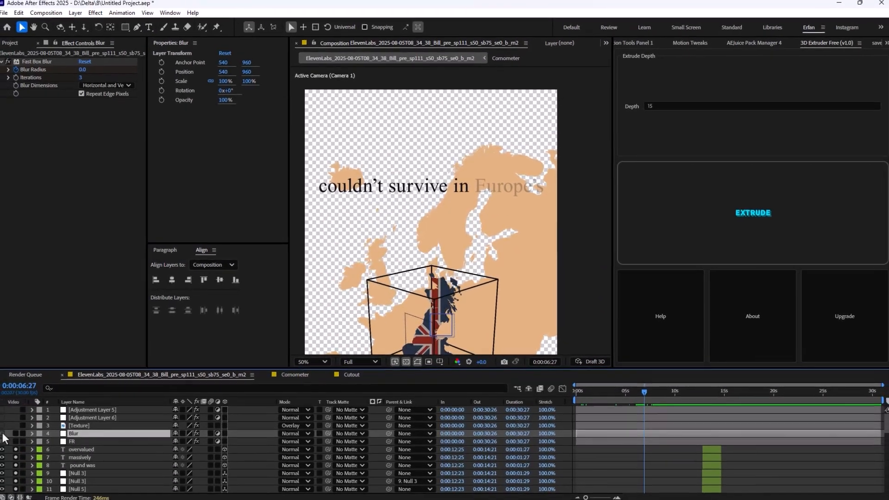
pyautogui.scroll(-8, 638, 447)
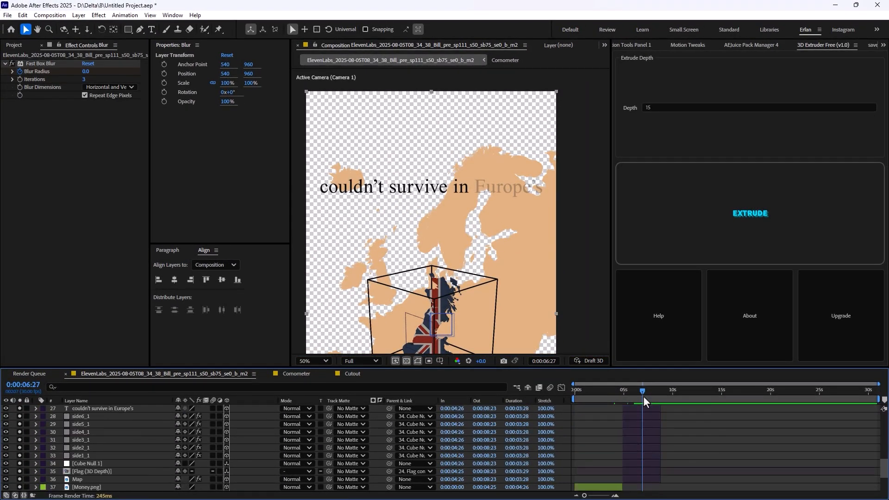
pyautogui.moveTo(642, 392); pyautogui.dragTo(578, 407)
pyautogui.scroll(8, 600, 411)
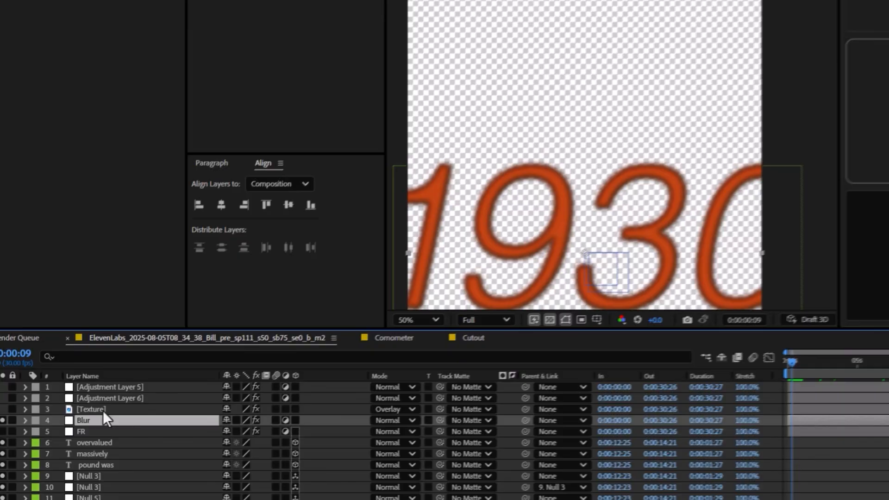
# With soloing turned off, review the Texture layer's Opacity and the effects applied to Adjustment Layer 6 and Adjustment Layer 5
pyautogui.click(74, 424)
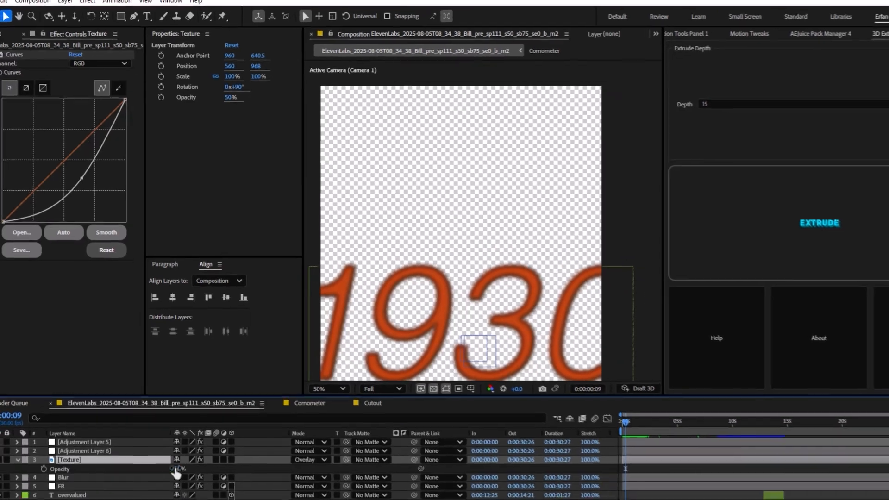
pyautogui.press('t')
pyautogui.click(110, 450)
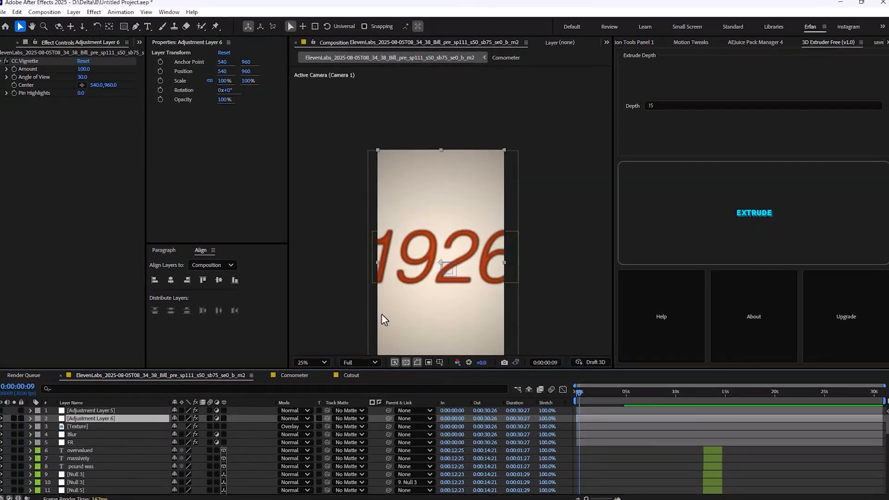
pyautogui.scroll(-1, 393, 319)
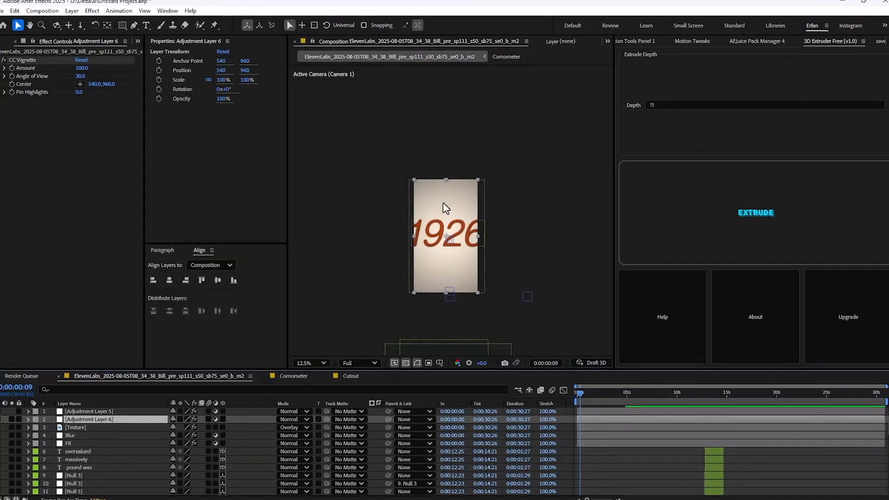
pyautogui.click(93, 412)
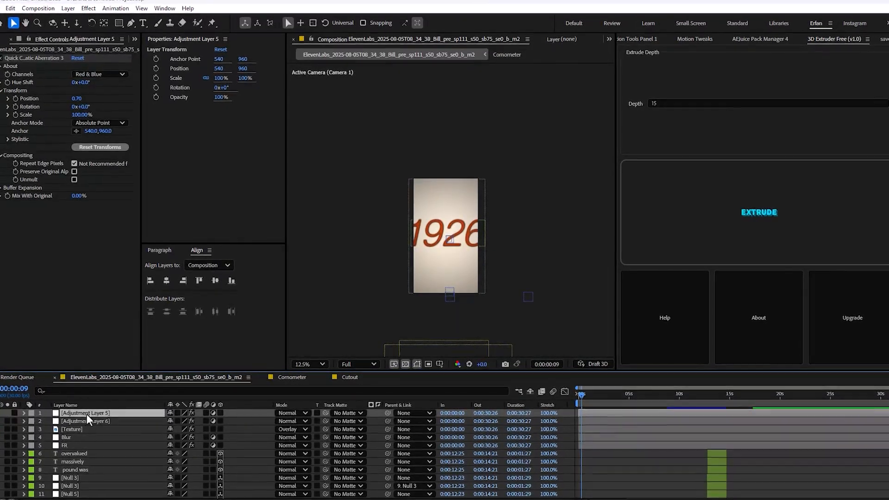
pyautogui.scroll(4, 364, 281)
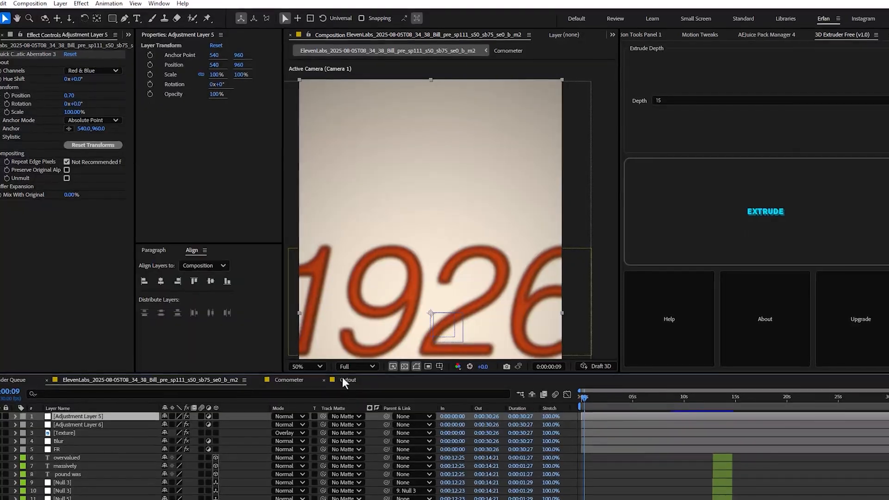
# In the Cutout composition, add the text 1992 below the wireframe cube
pyautogui.click(342, 379)
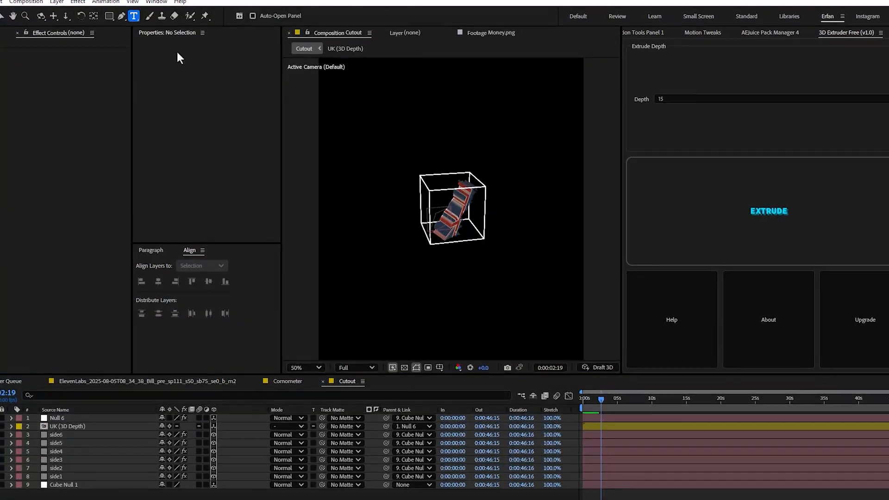
pyautogui.click(422, 303)
pyautogui.write('1992')
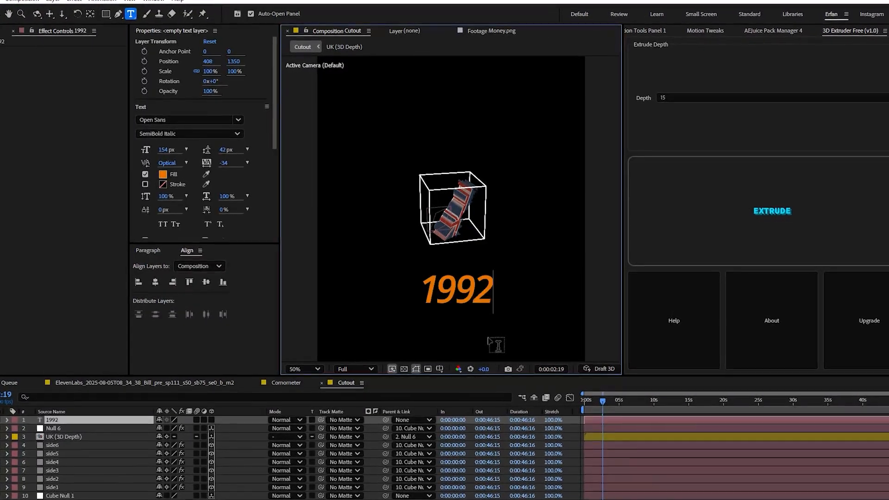
pyautogui.click(93, 149)
pyautogui.press('v')
# Apply the Quick Chromatic Aberration 3 effect to the 1992 text layer
pyautogui.hotkey('ctrl', 'space')
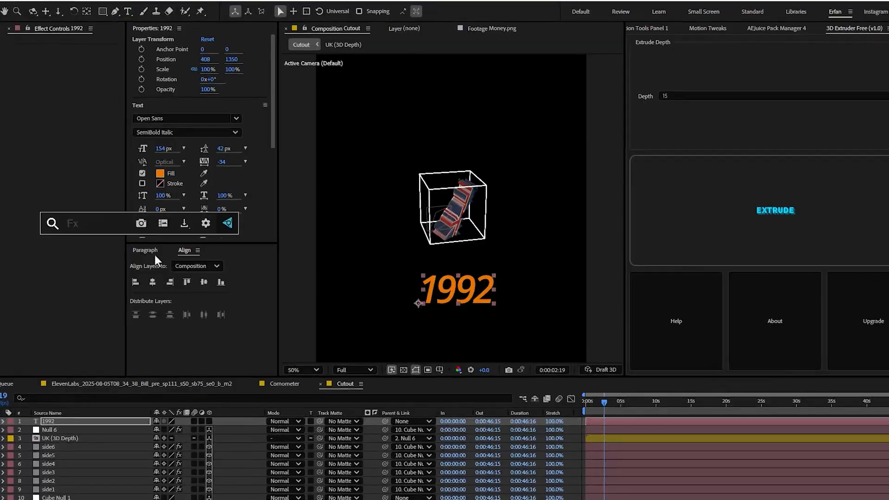
pyautogui.write('chro')
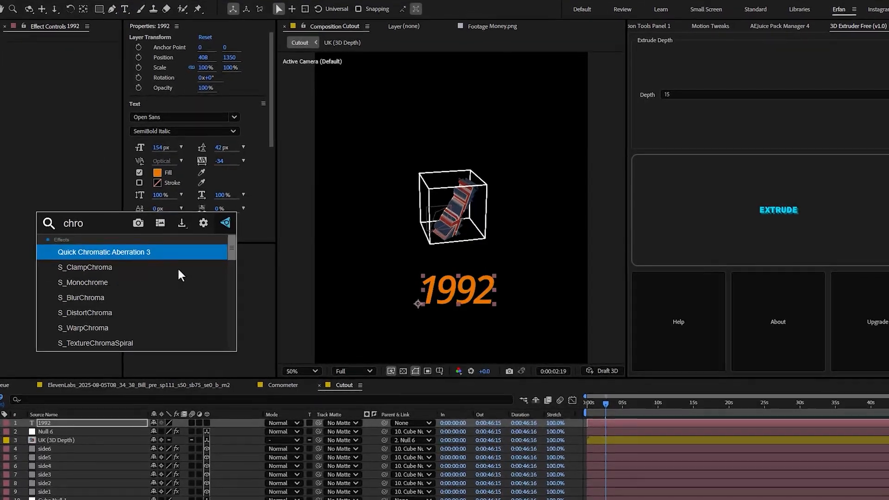
pyautogui.click(173, 253)
# Set the chromatic aberration's Position to 1.50 while viewing the 1992 text at 200%
pyautogui.scroll(4, 415, 274)
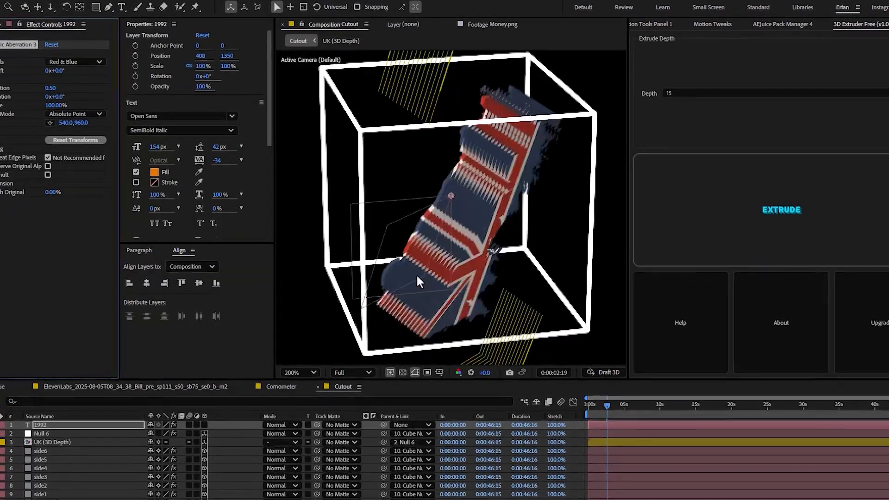
pyautogui.moveTo(417, 276); pyautogui.dragTo(390, 16)
pyautogui.moveTo(413, 237); pyautogui.dragTo(413, 177)
pyautogui.scroll(1, 411, 219)
pyautogui.scroll(-1, 411, 218)
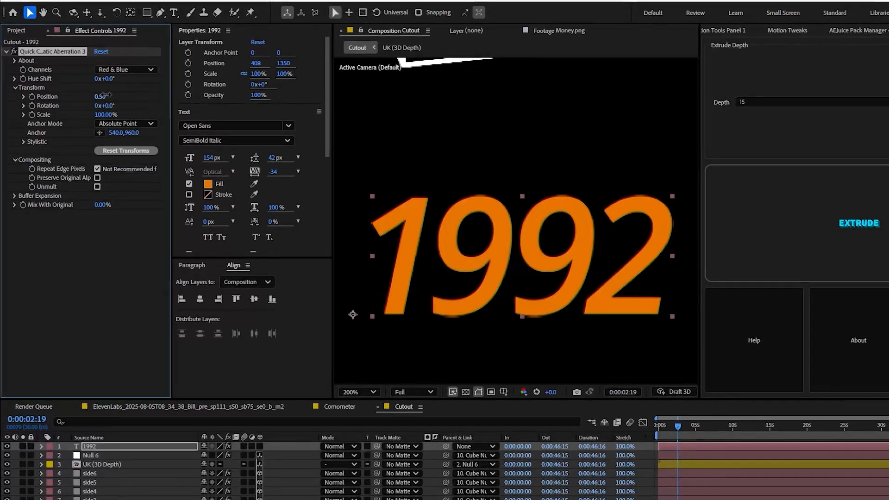
pyautogui.moveTo(104, 95)
pyautogui.mouseDown()
pyautogui.moveTo(87, 106)
pyautogui.moveTo(110, 96)
pyautogui.mouseUp()
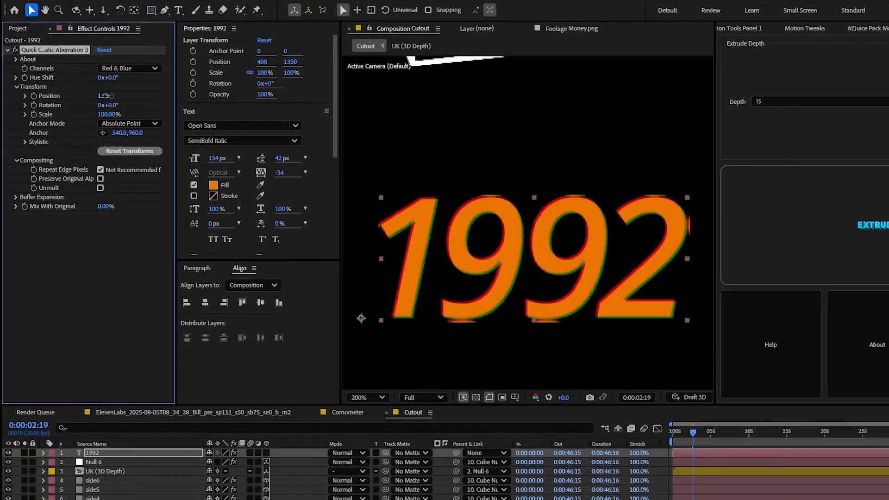
# Try Red & Green for the aberration's Channels option, and set it to Green & Blue
pyautogui.click(134, 67)
pyautogui.click(148, 92)
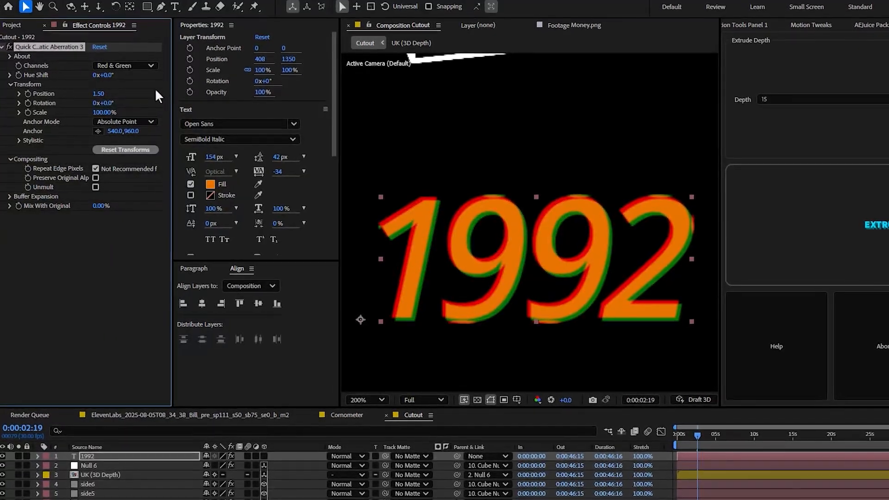
pyautogui.click(124, 65)
pyautogui.click(135, 99)
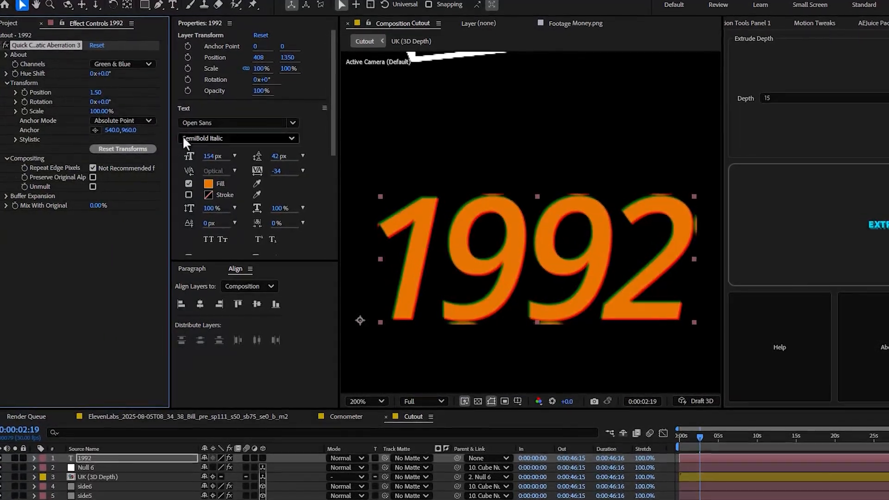
# Return to the main ElevenLabs composition and scrub from the counting year to the gauges and banknote scene at 0:00:12:25
pyautogui.click(154, 417)
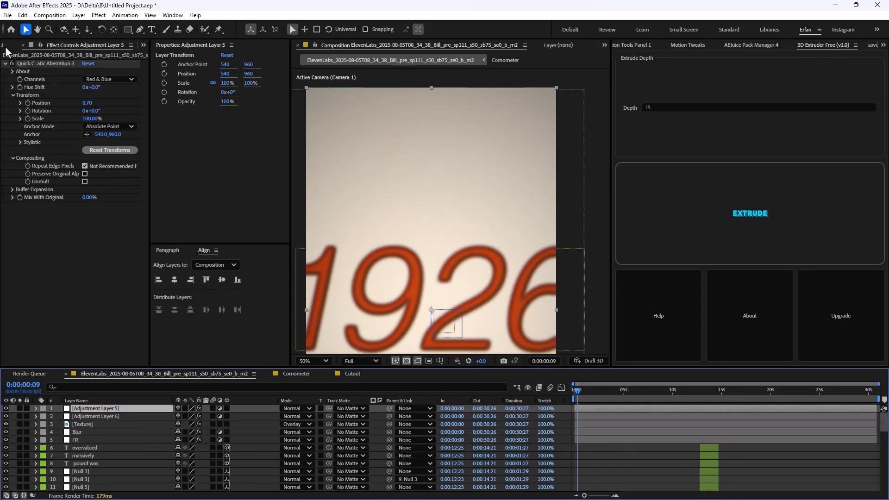
pyautogui.click(7, 46)
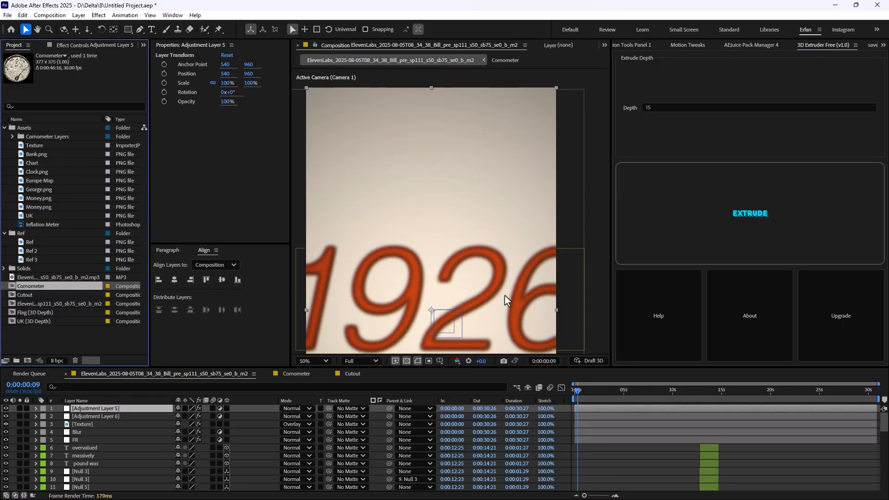
pyautogui.scroll(-3, 537, 285)
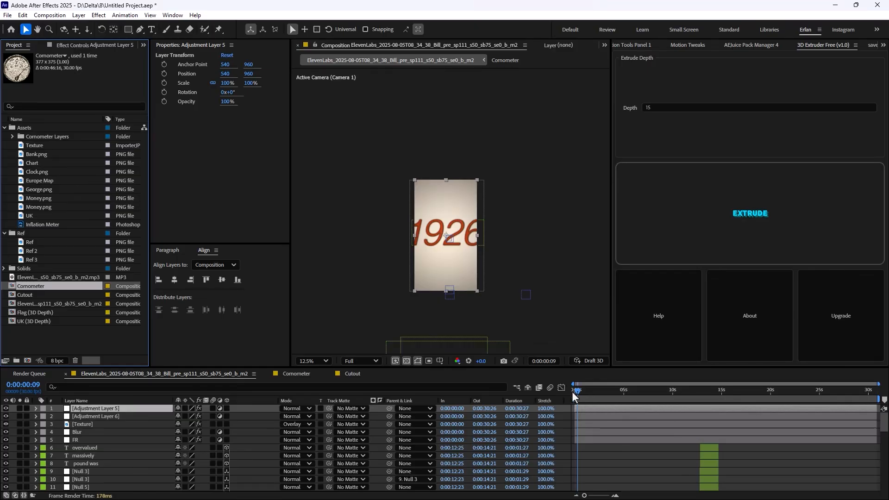
pyautogui.moveTo(573, 392); pyautogui.dragTo(699, 421)
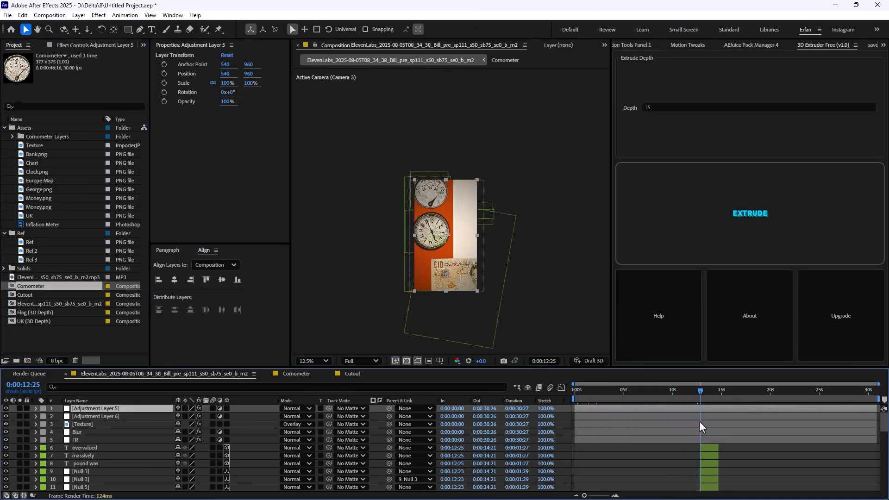